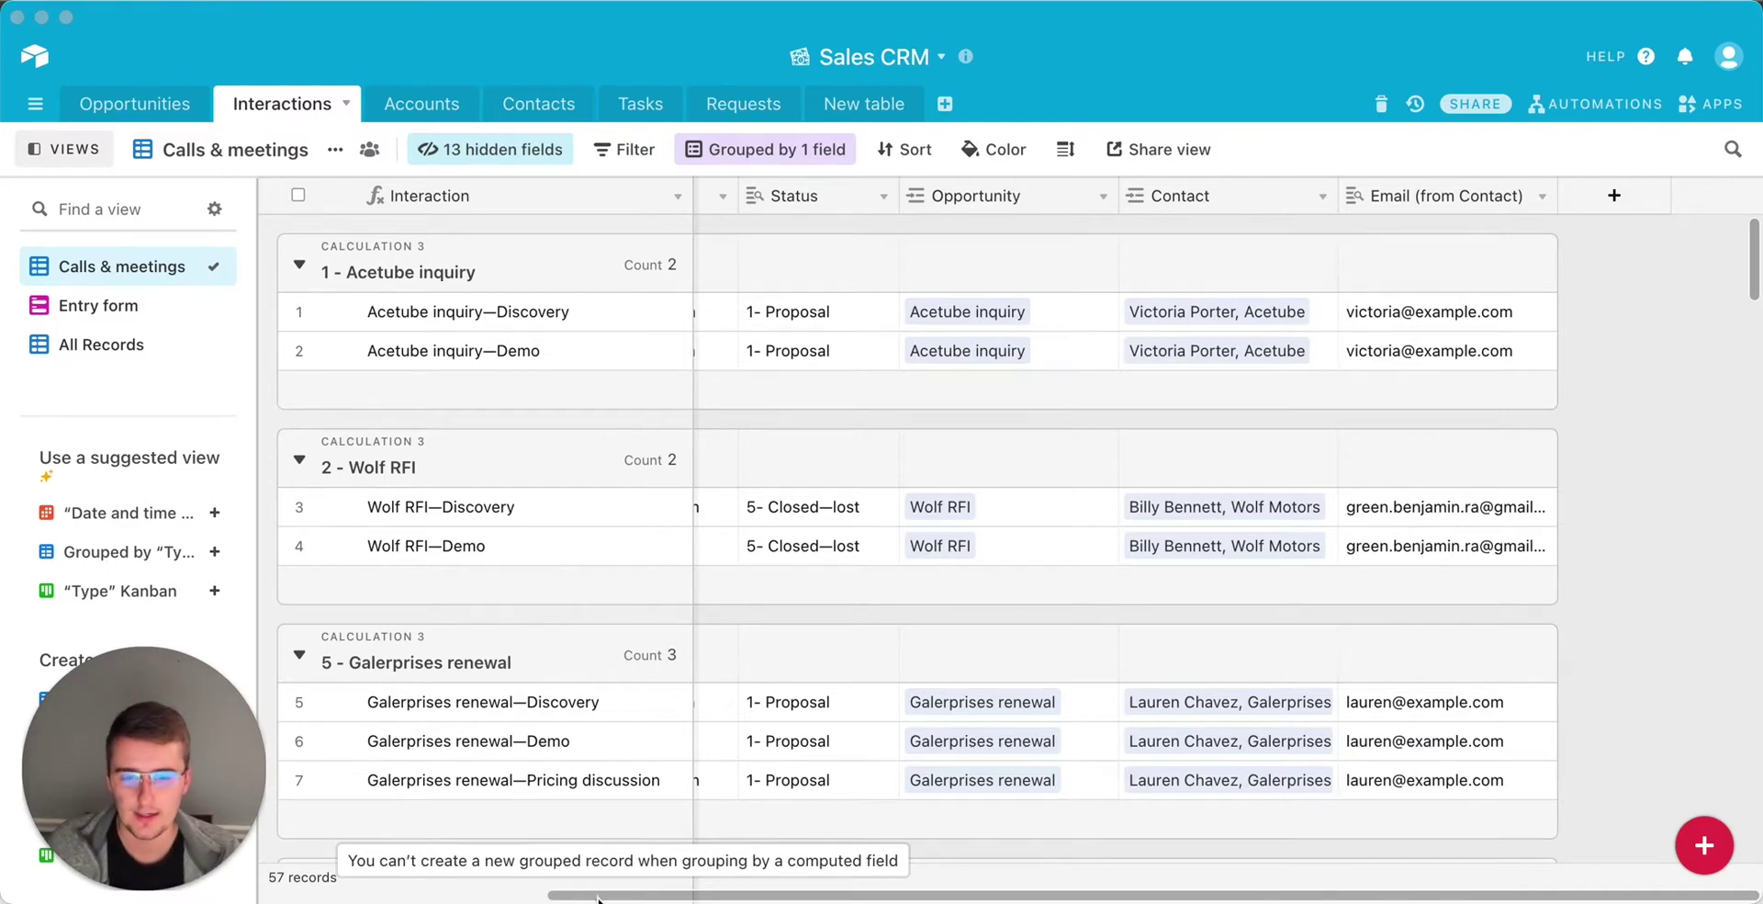
Switch to the Opportunities table.
drag(572, 895, 533, 892)
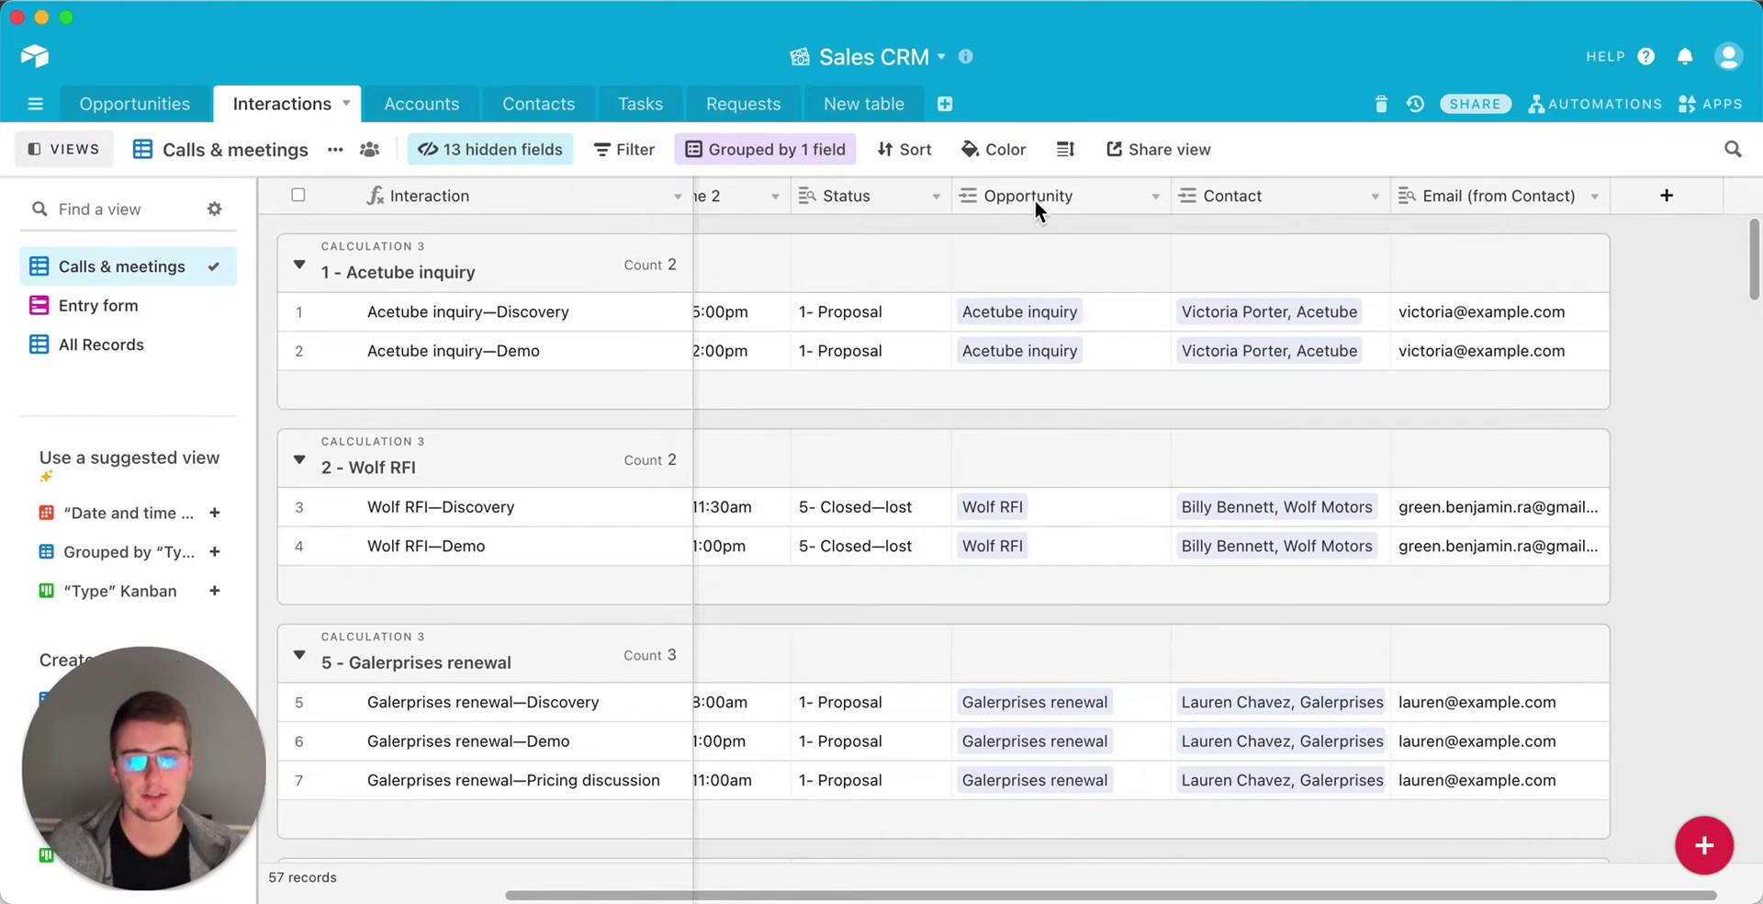
click(188, 101)
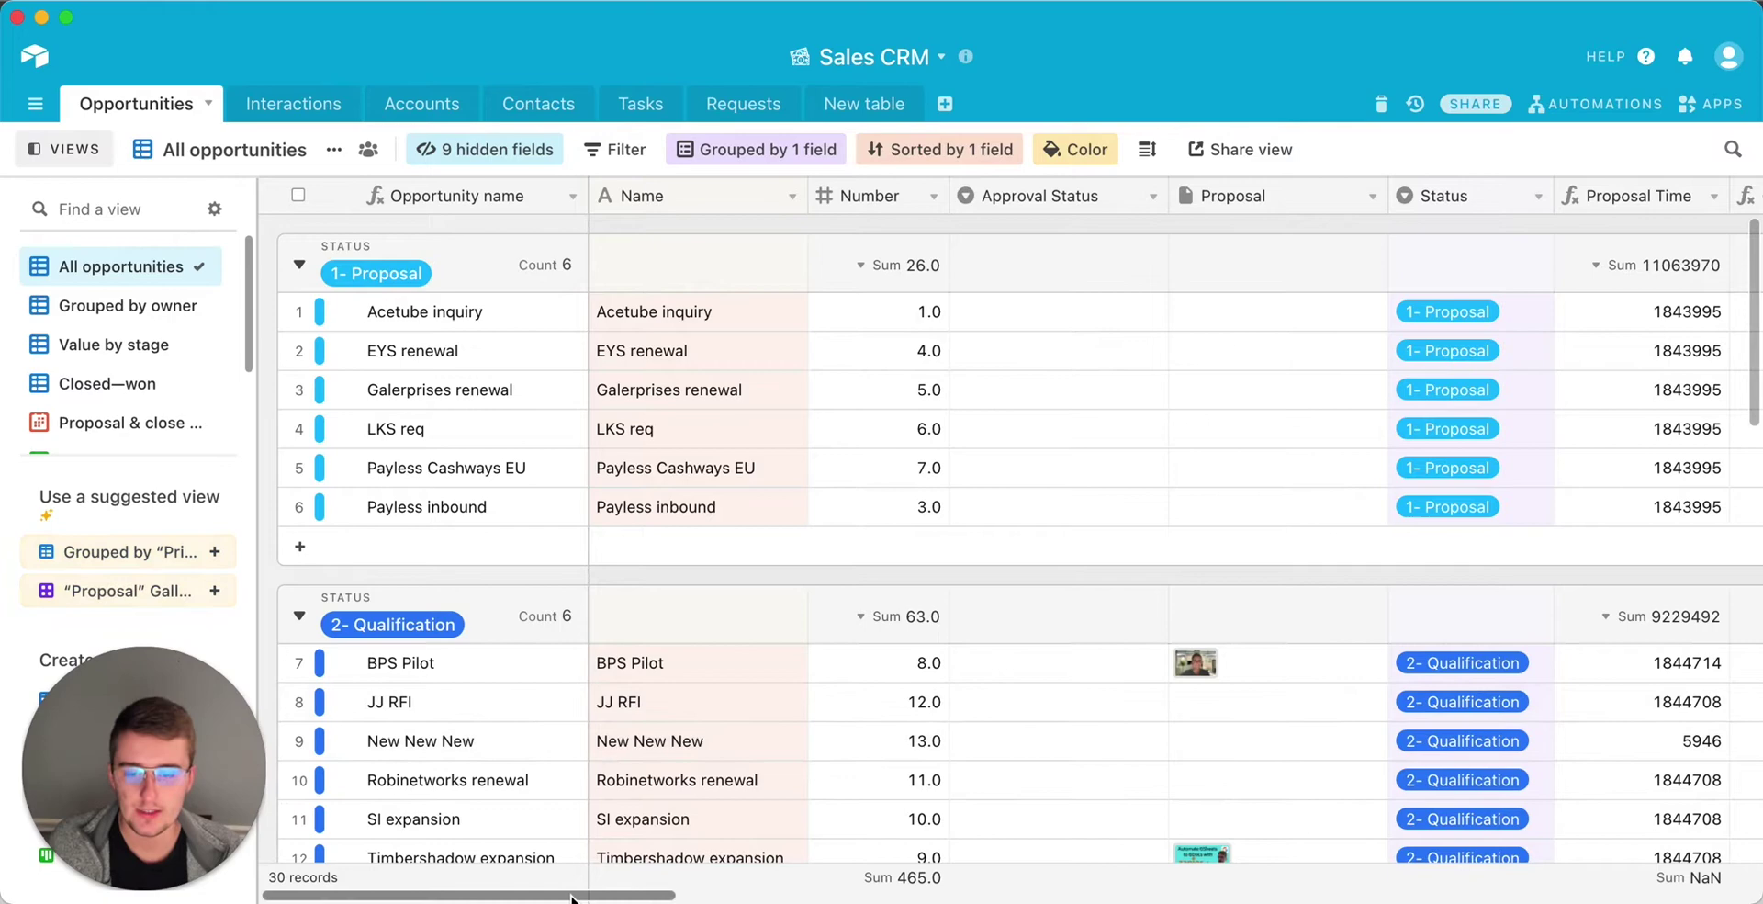
drag(571, 895, 1687, 863)
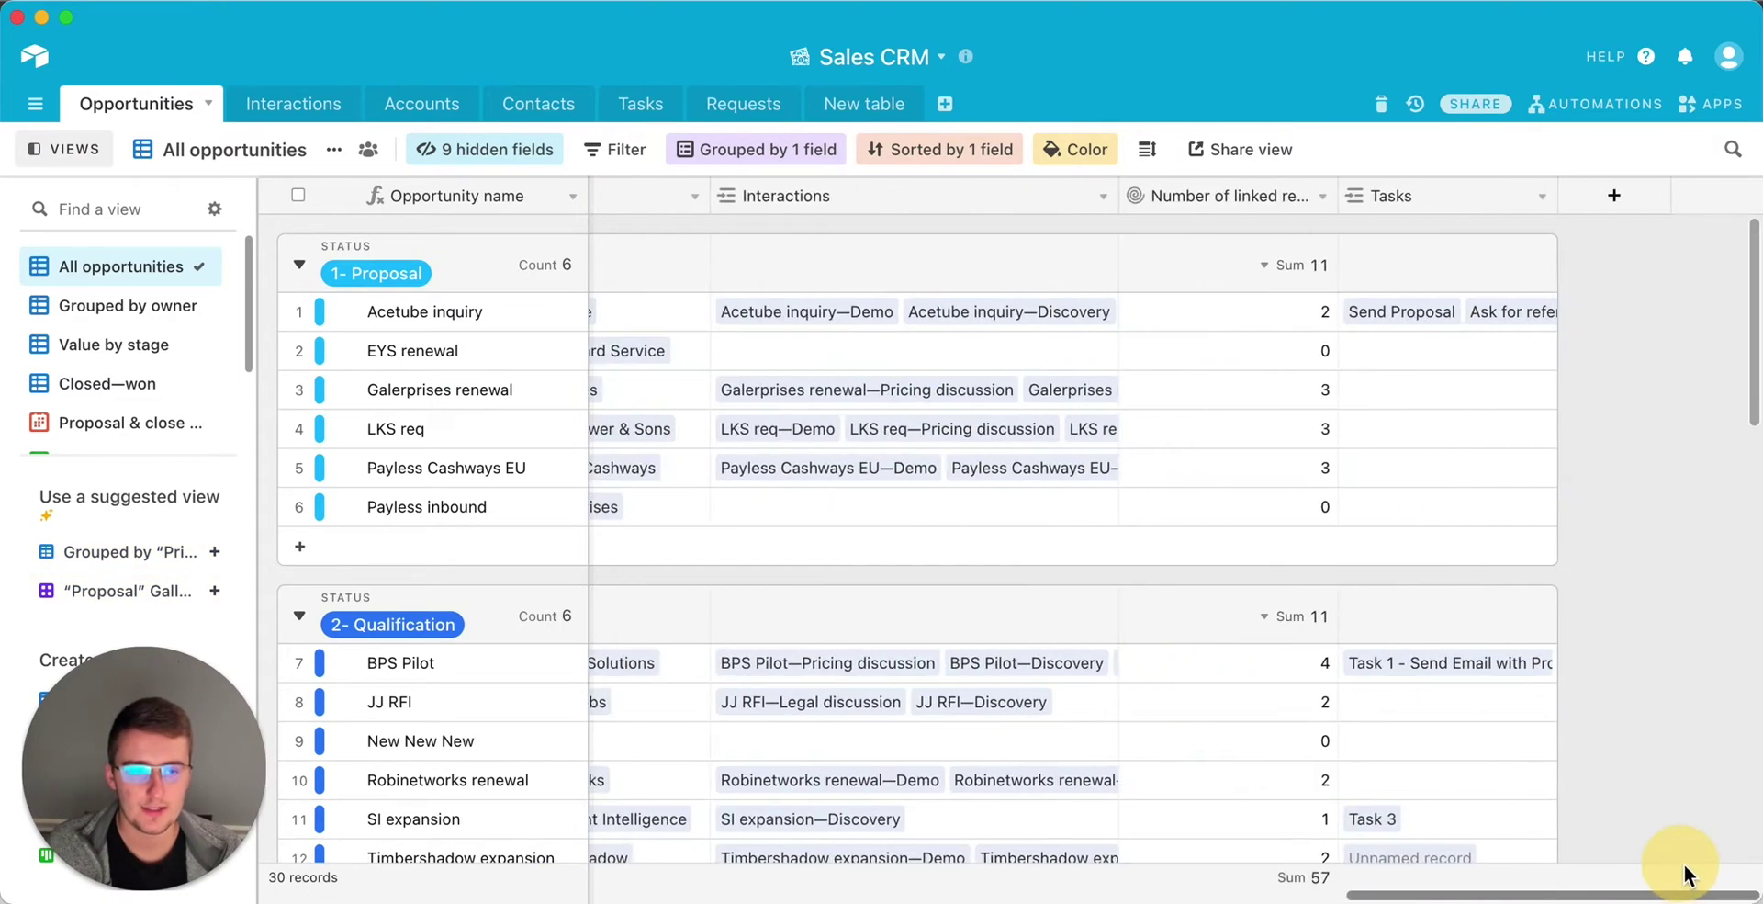
Add a Count field of linked Interactions records, with conditional counting left off.
click(1623, 217)
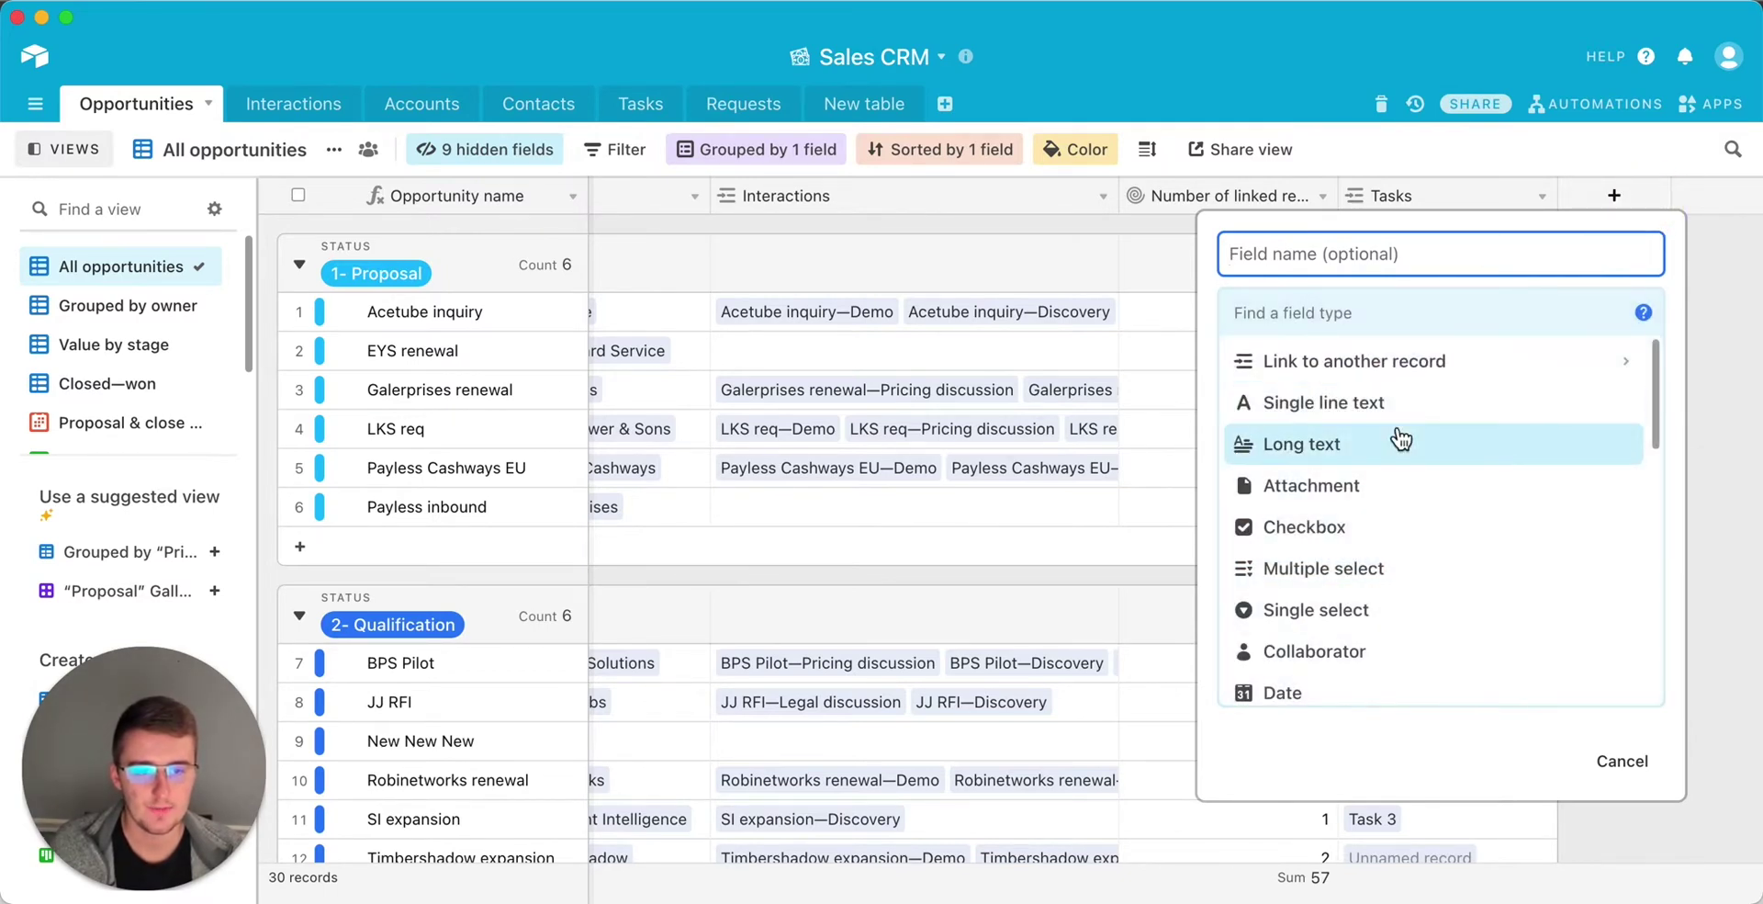
scroll(1400, 438, down, 3)
scroll(1401, 439, down, 5)
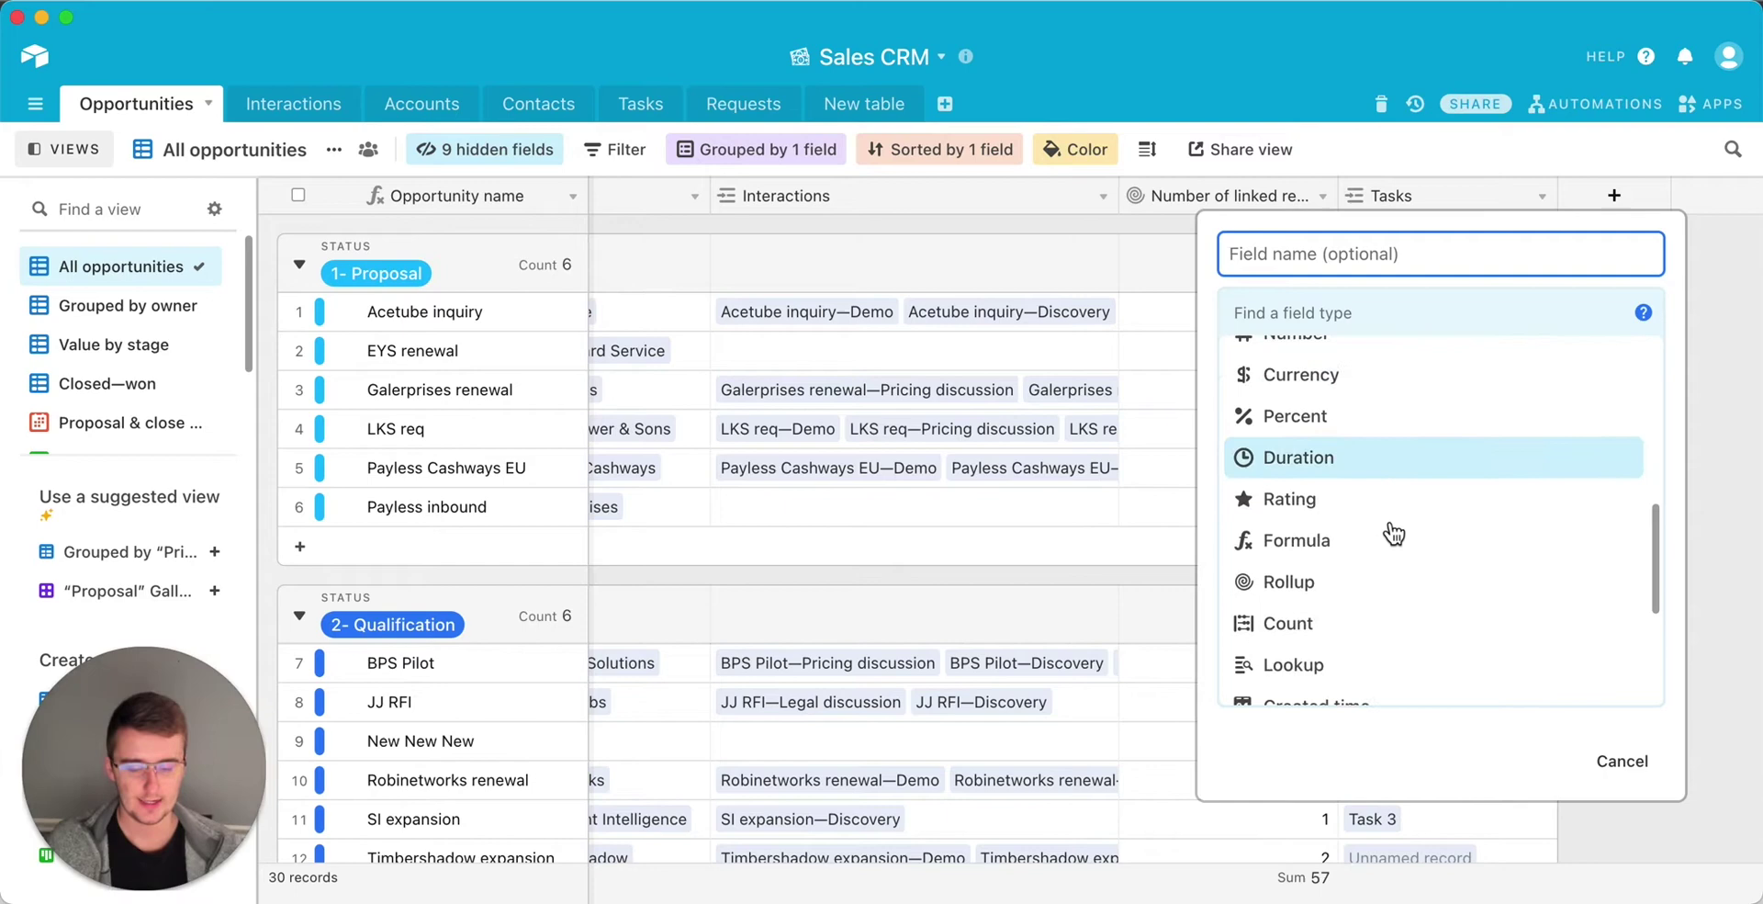
click(1377, 617)
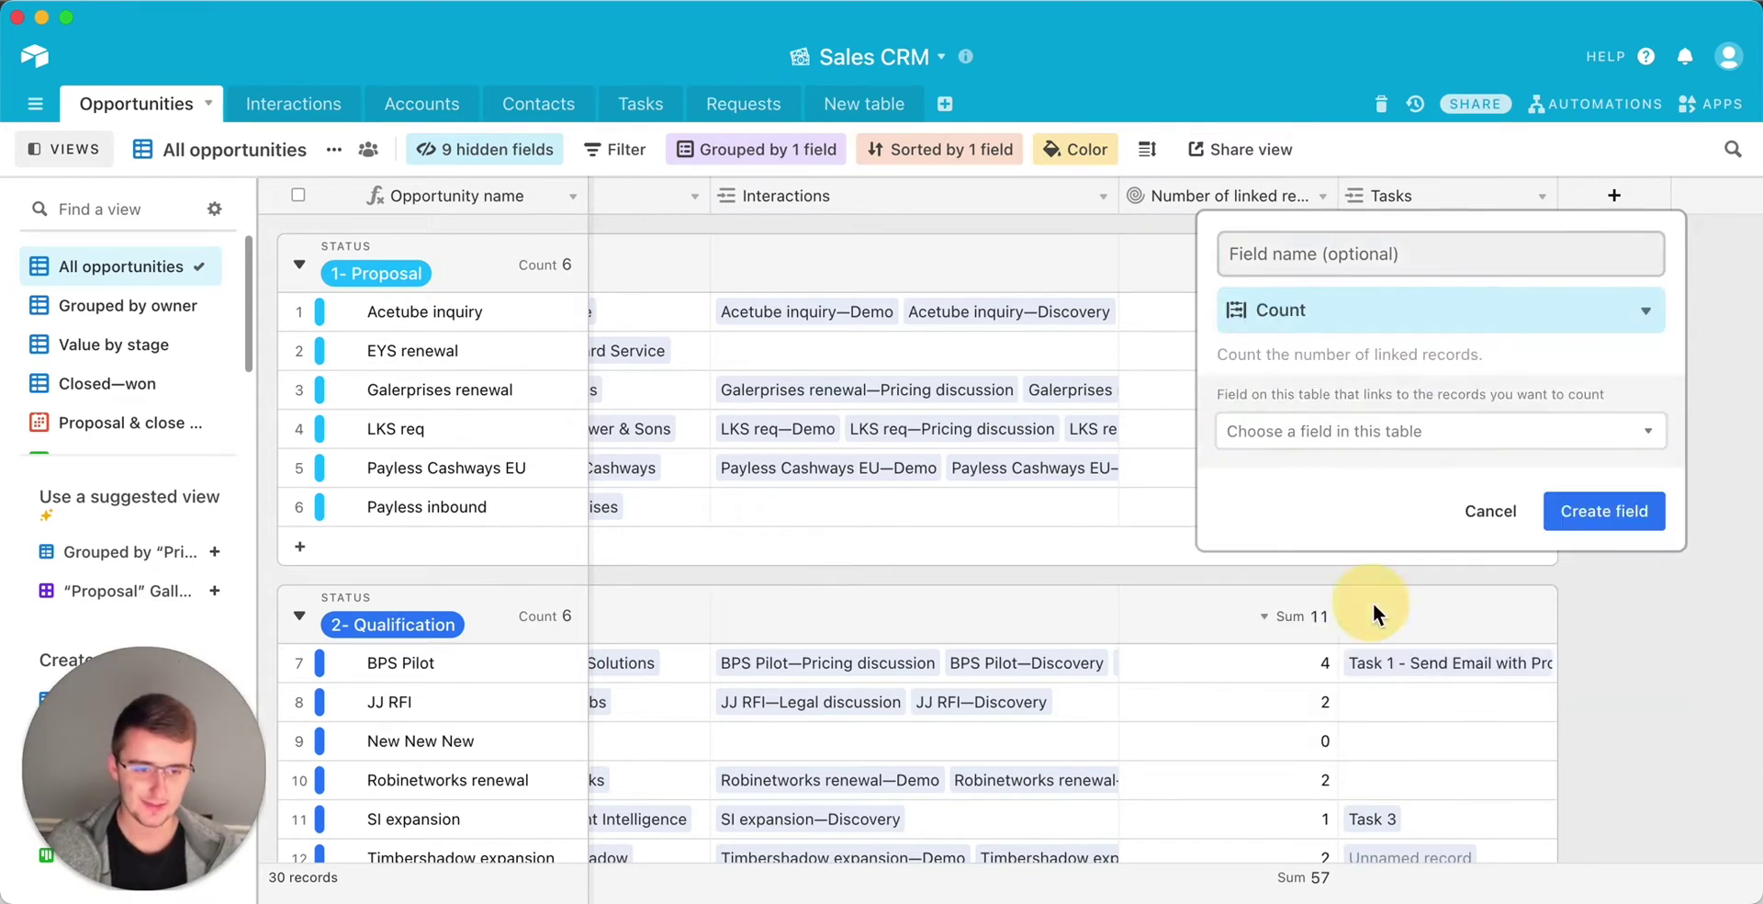
click(1348, 437)
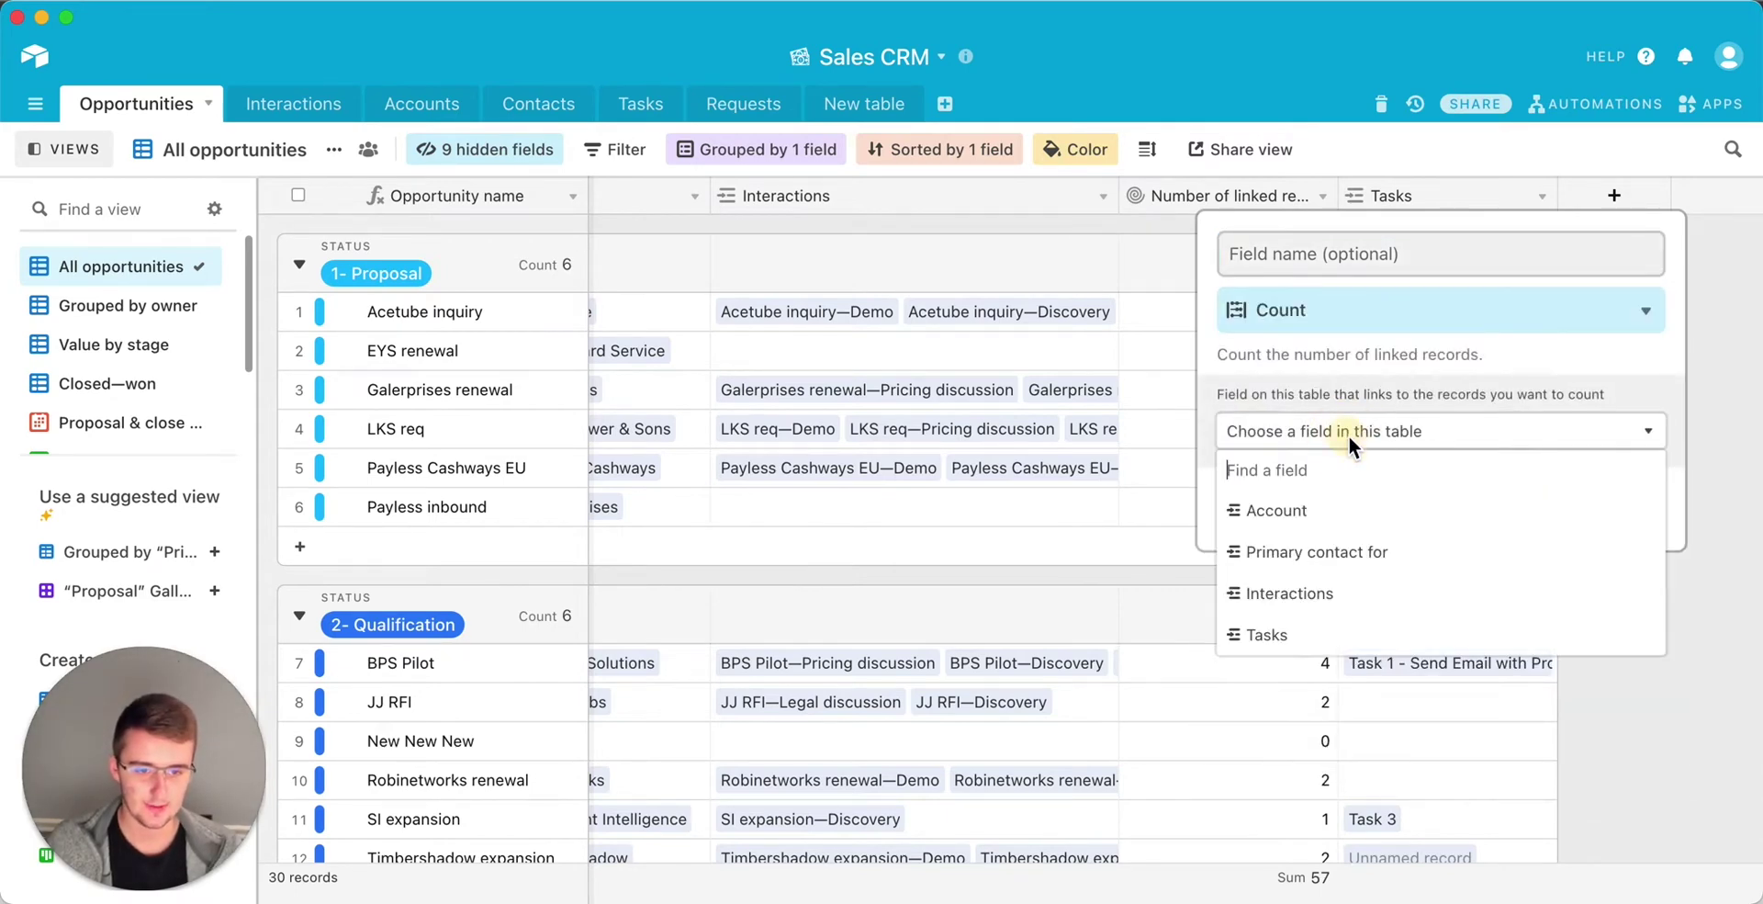
click(1298, 597)
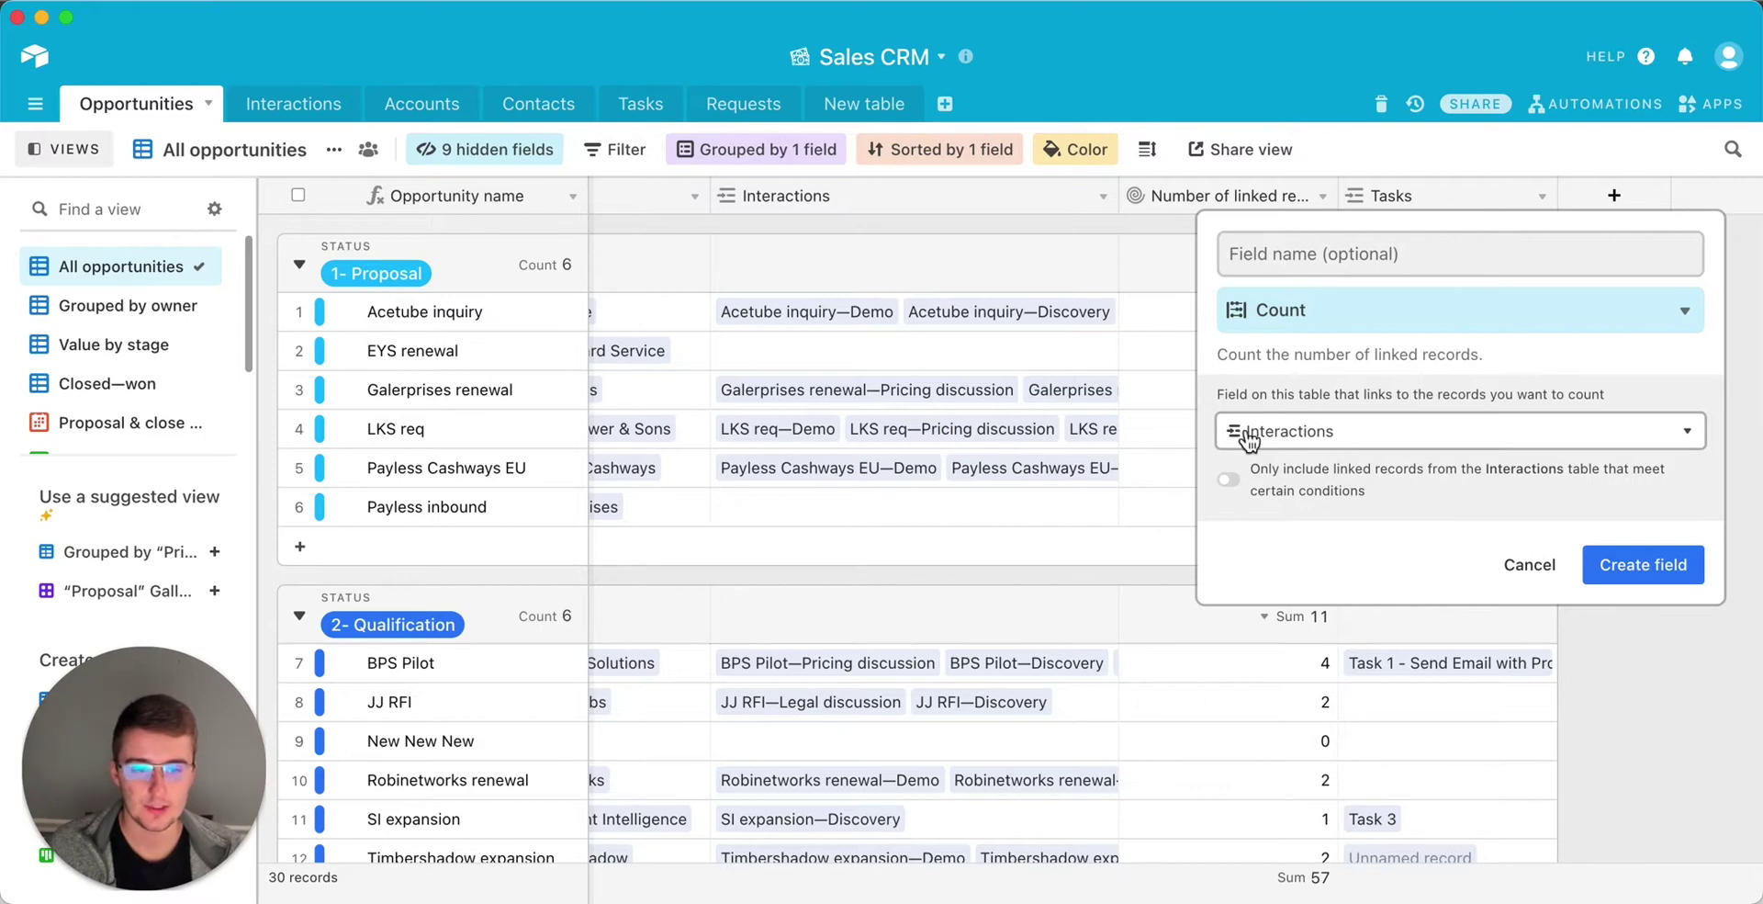
click(1254, 491)
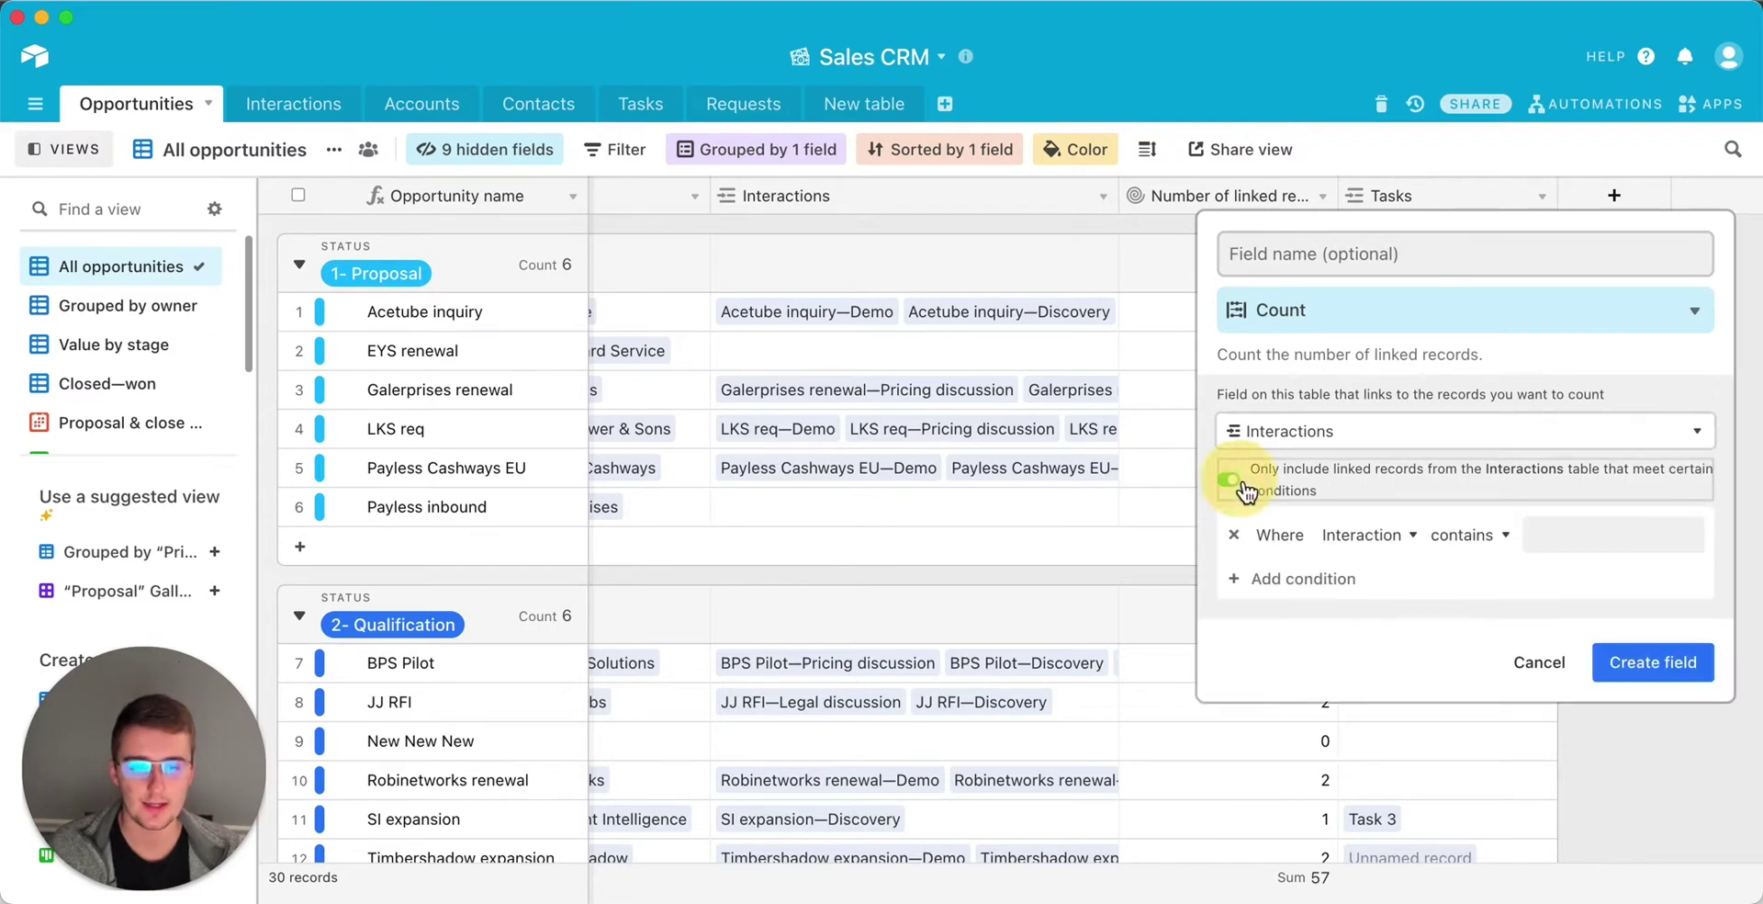
click(1249, 491)
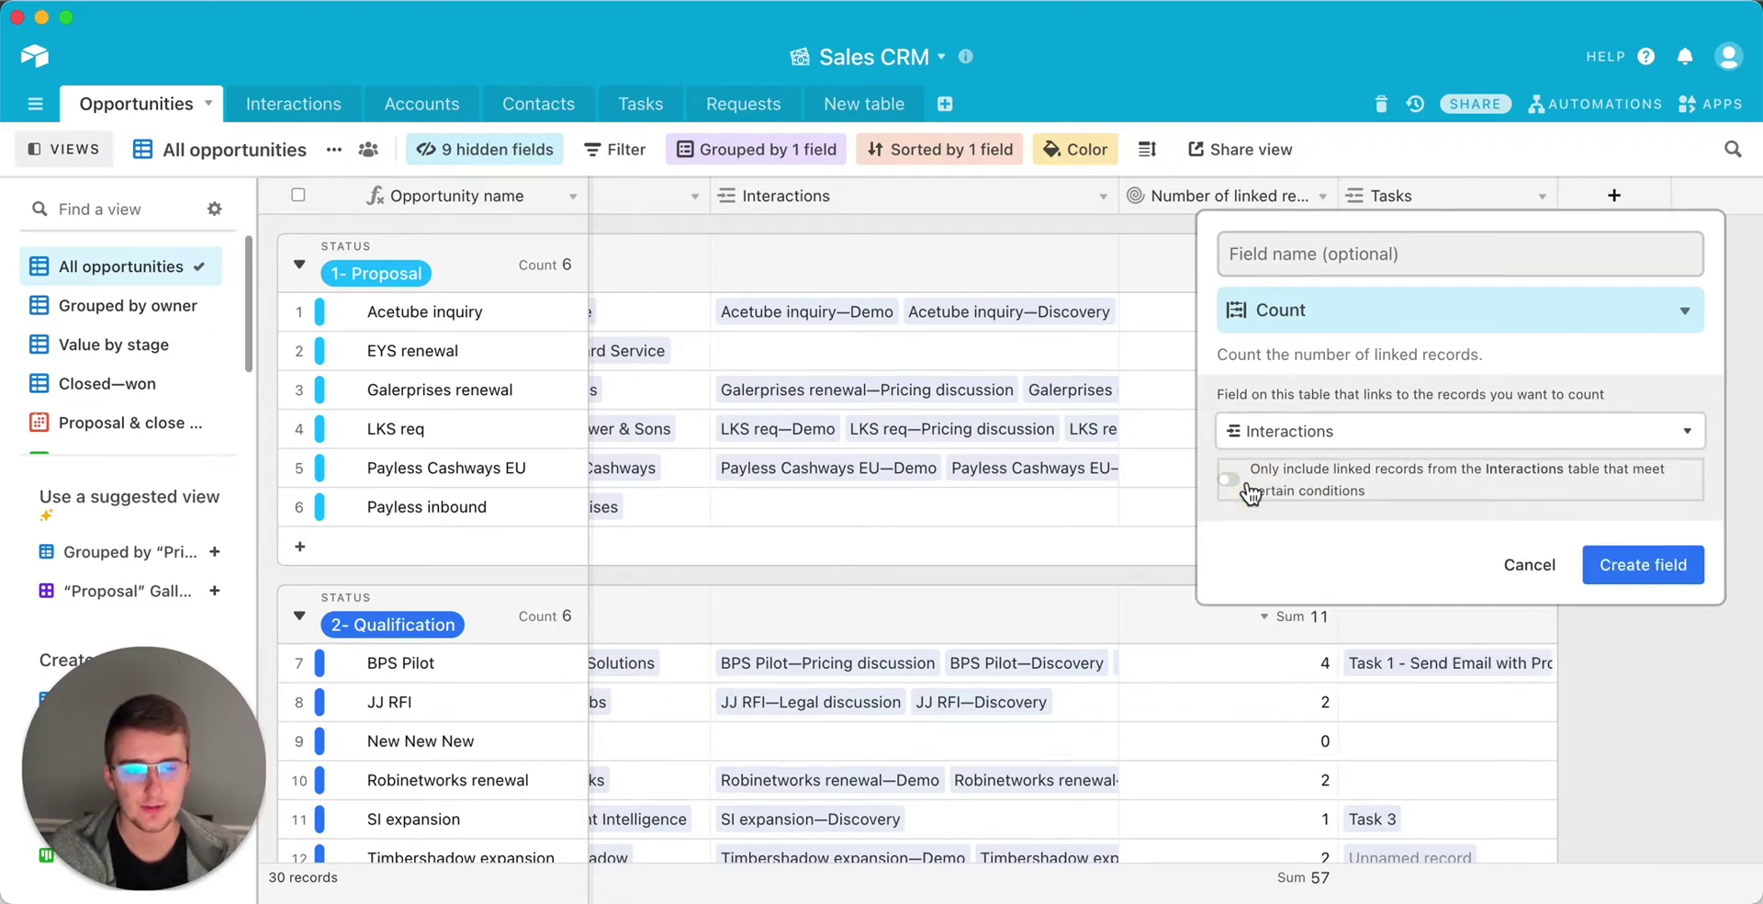
click(1669, 563)
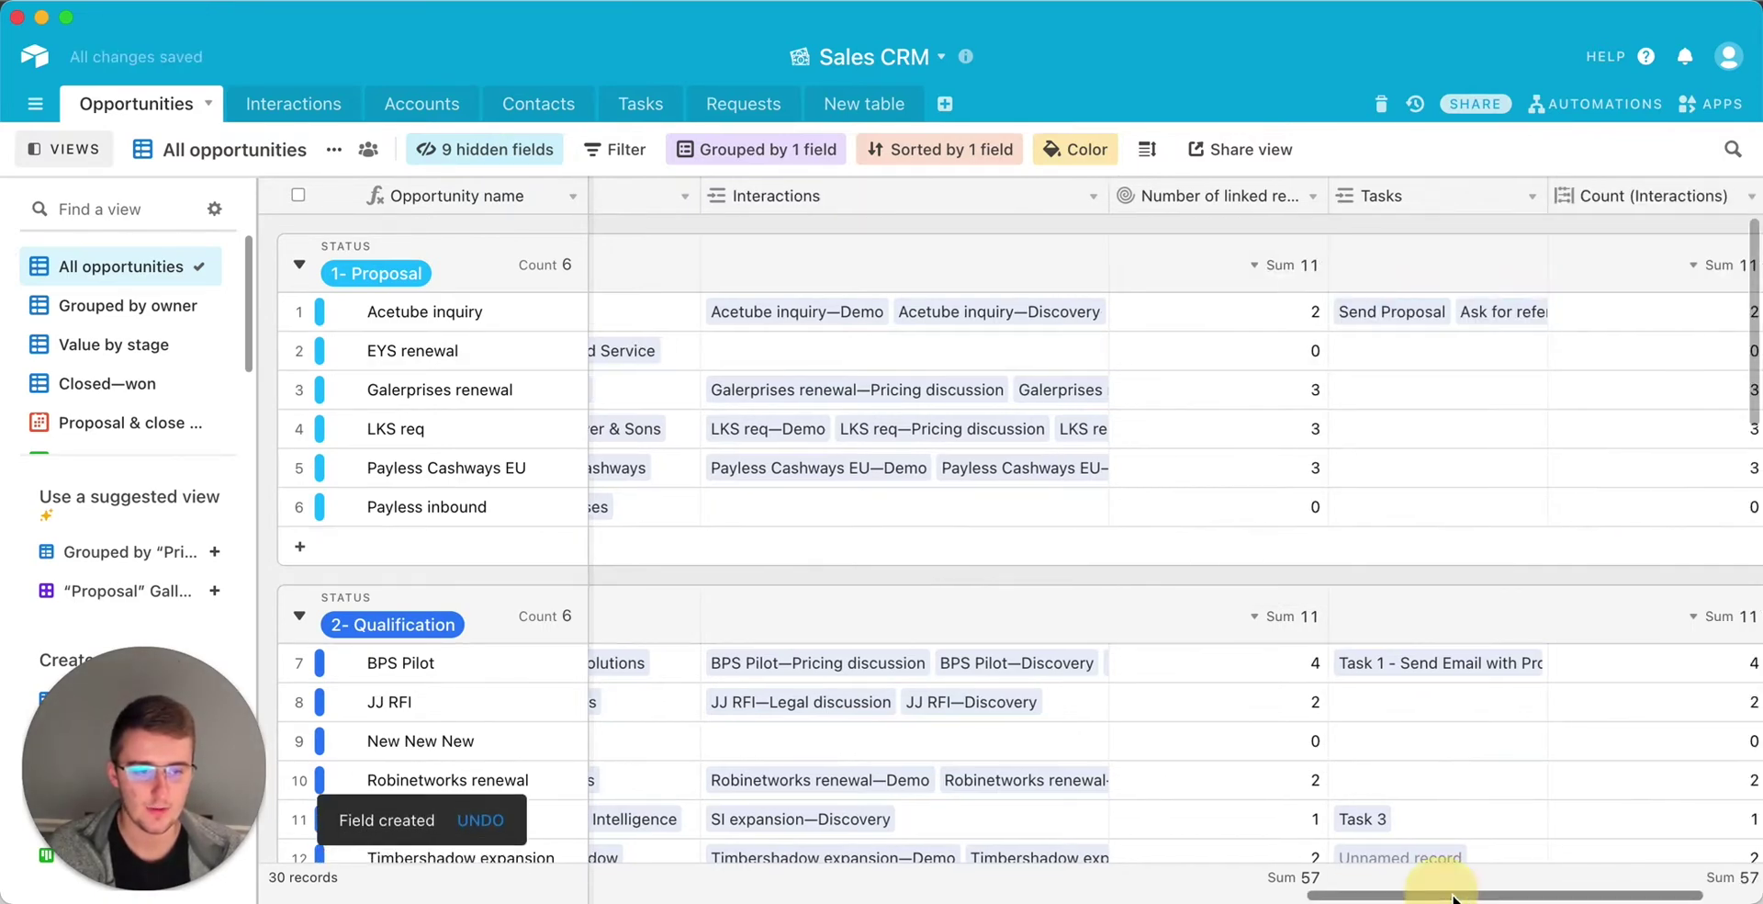
Review the Count (Interactions) values, e.g. Acetube inquiry 2, then return to the Interactions table.
scroll(1542, 354, right, 5)
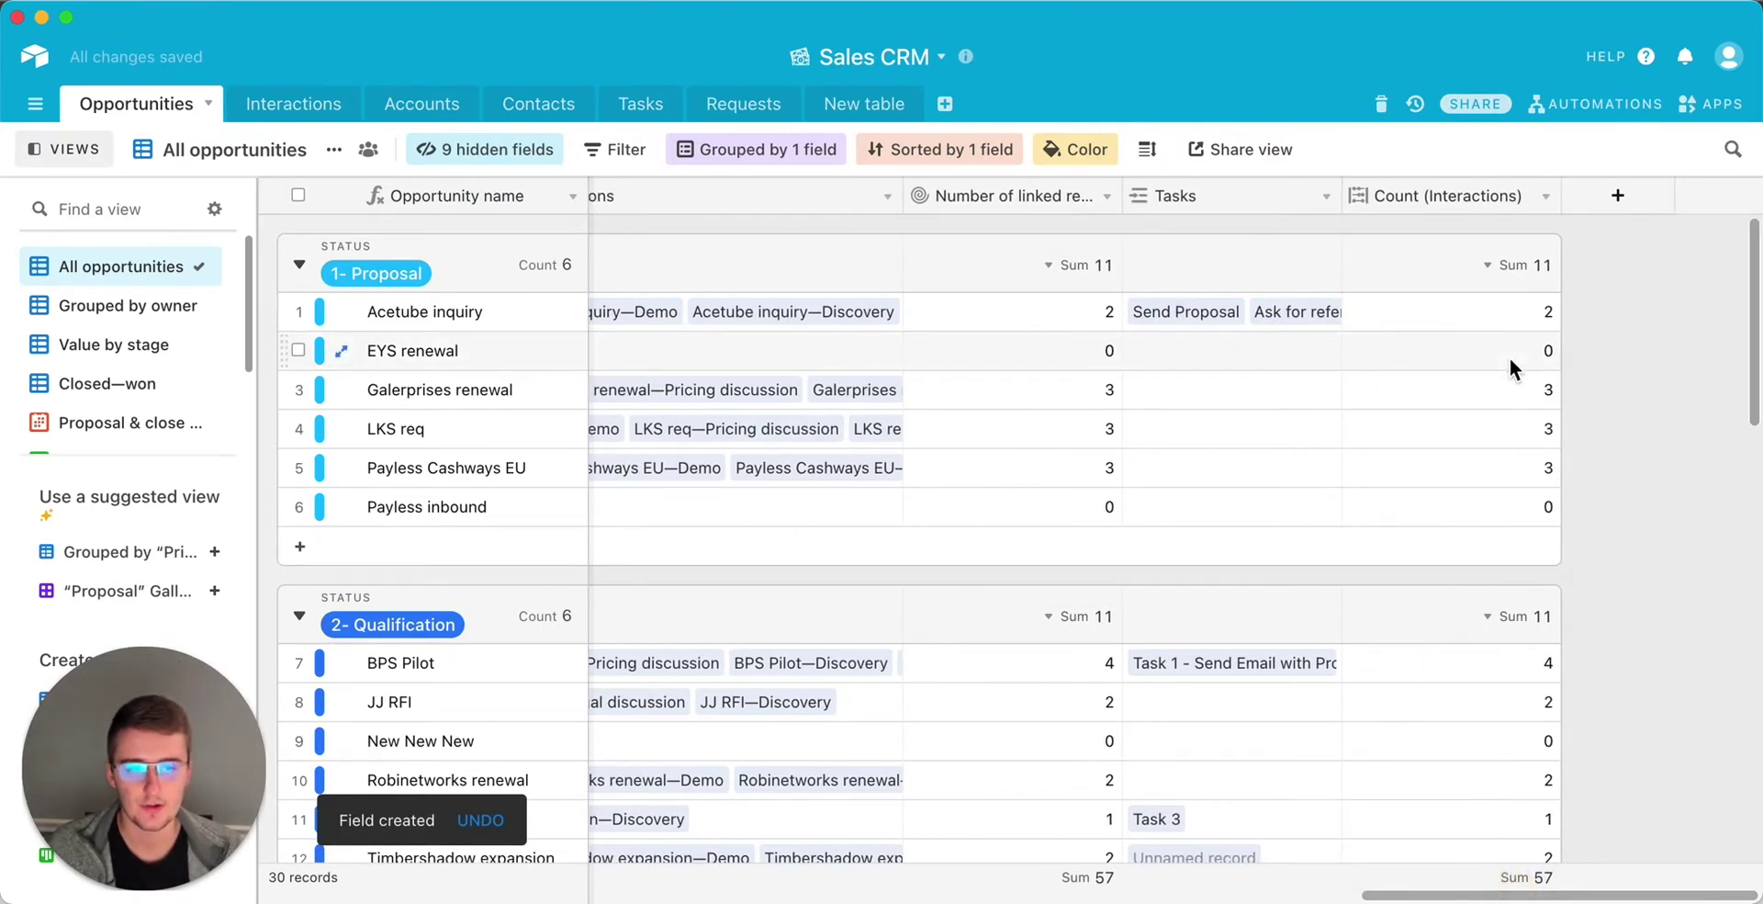
click(298, 107)
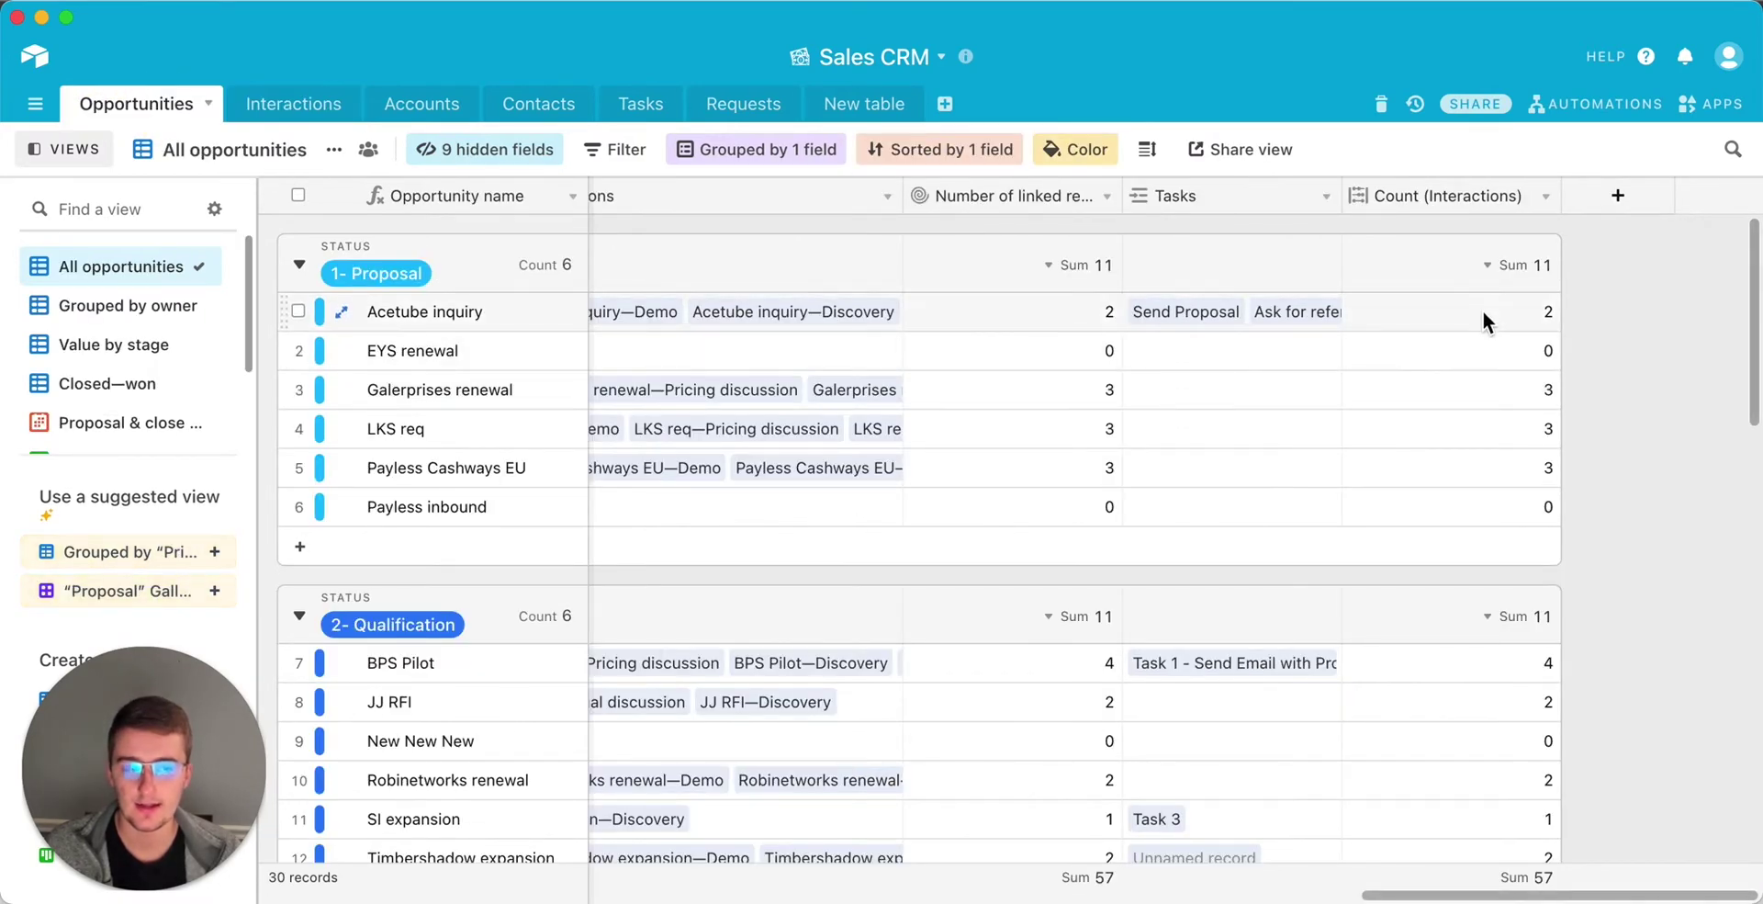
Back in Interactions, inspect the Acetube inquiry links and abandon adding a plain new field.
click(310, 109)
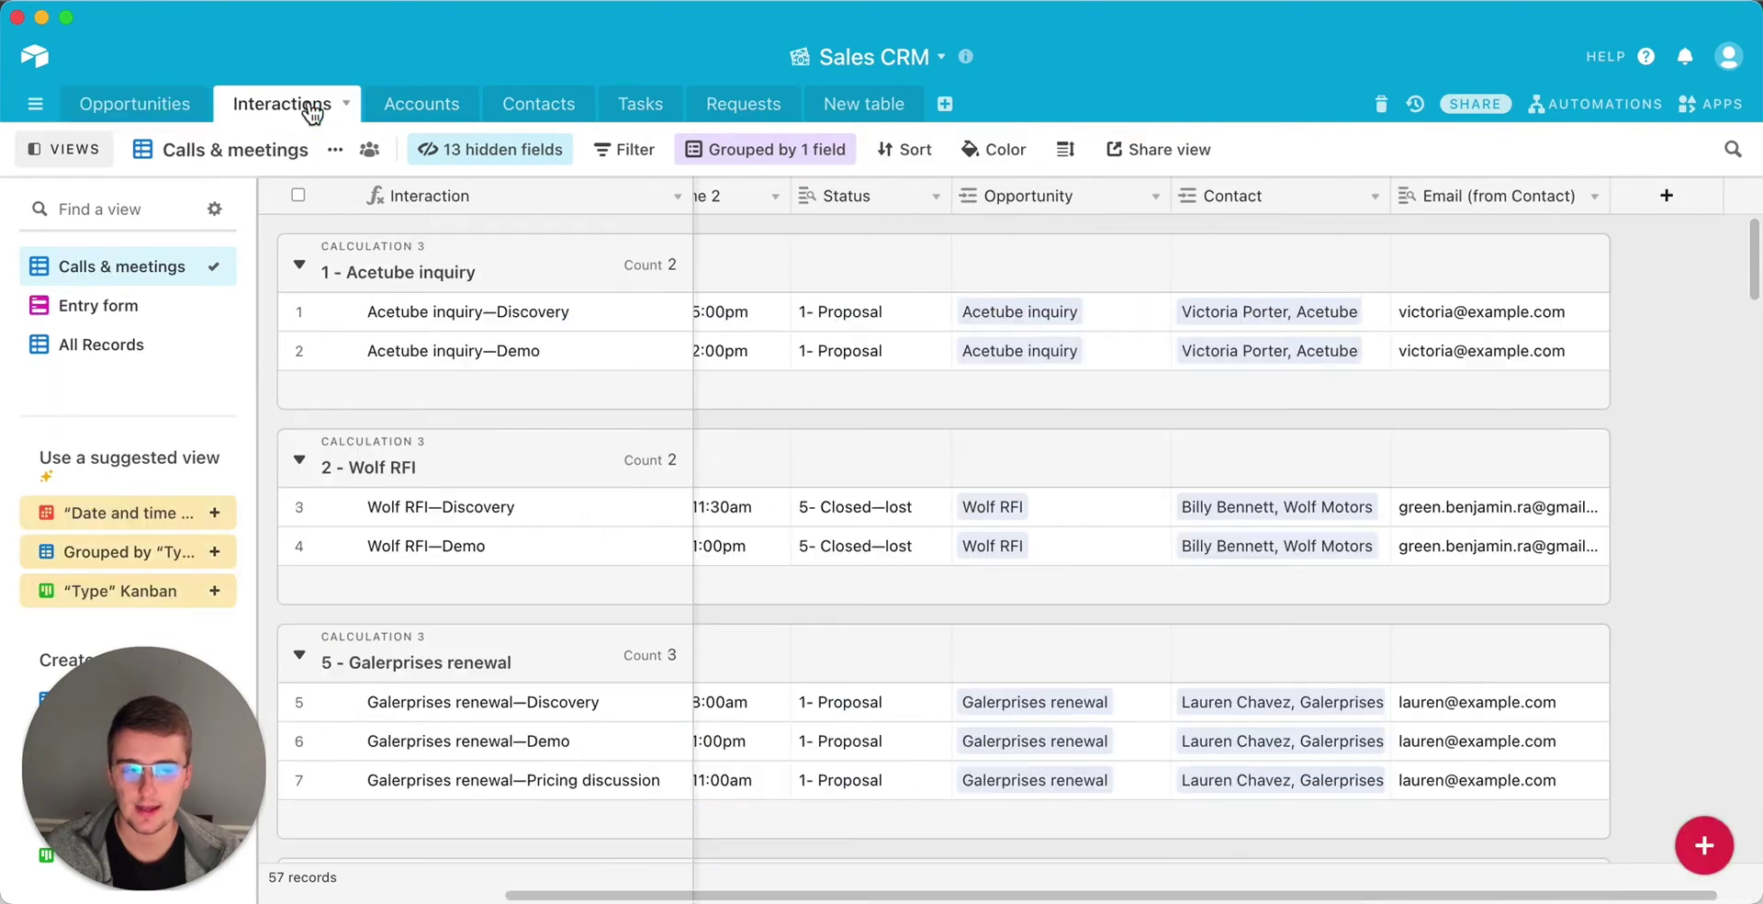
click(1107, 310)
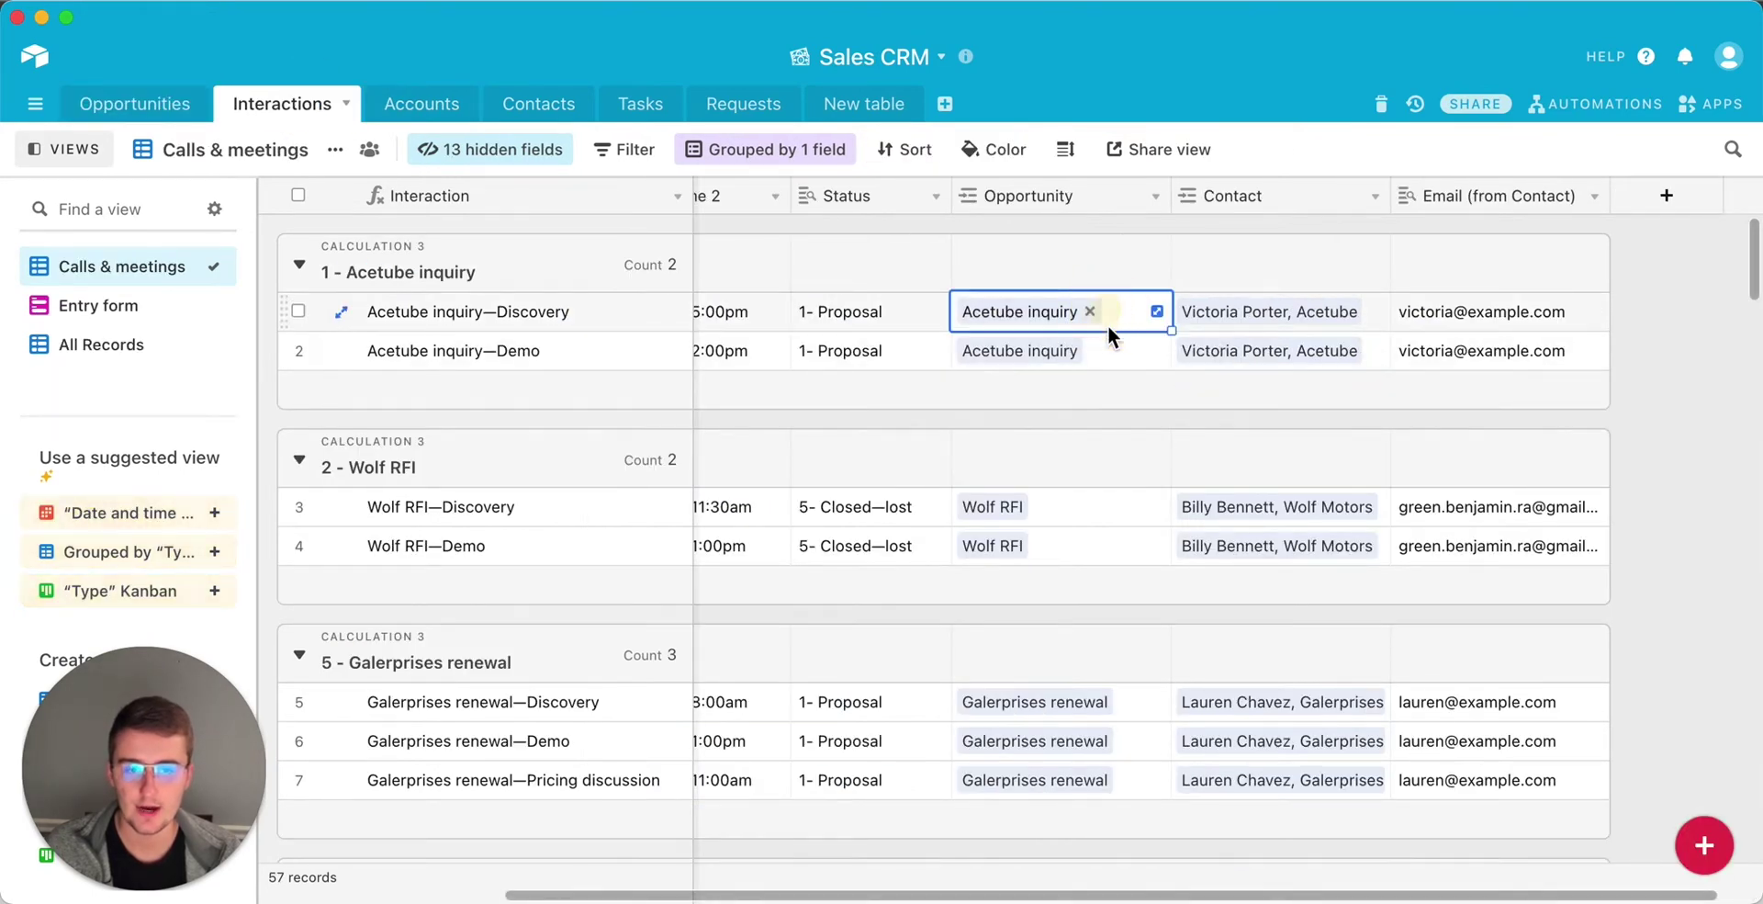
click(1109, 345)
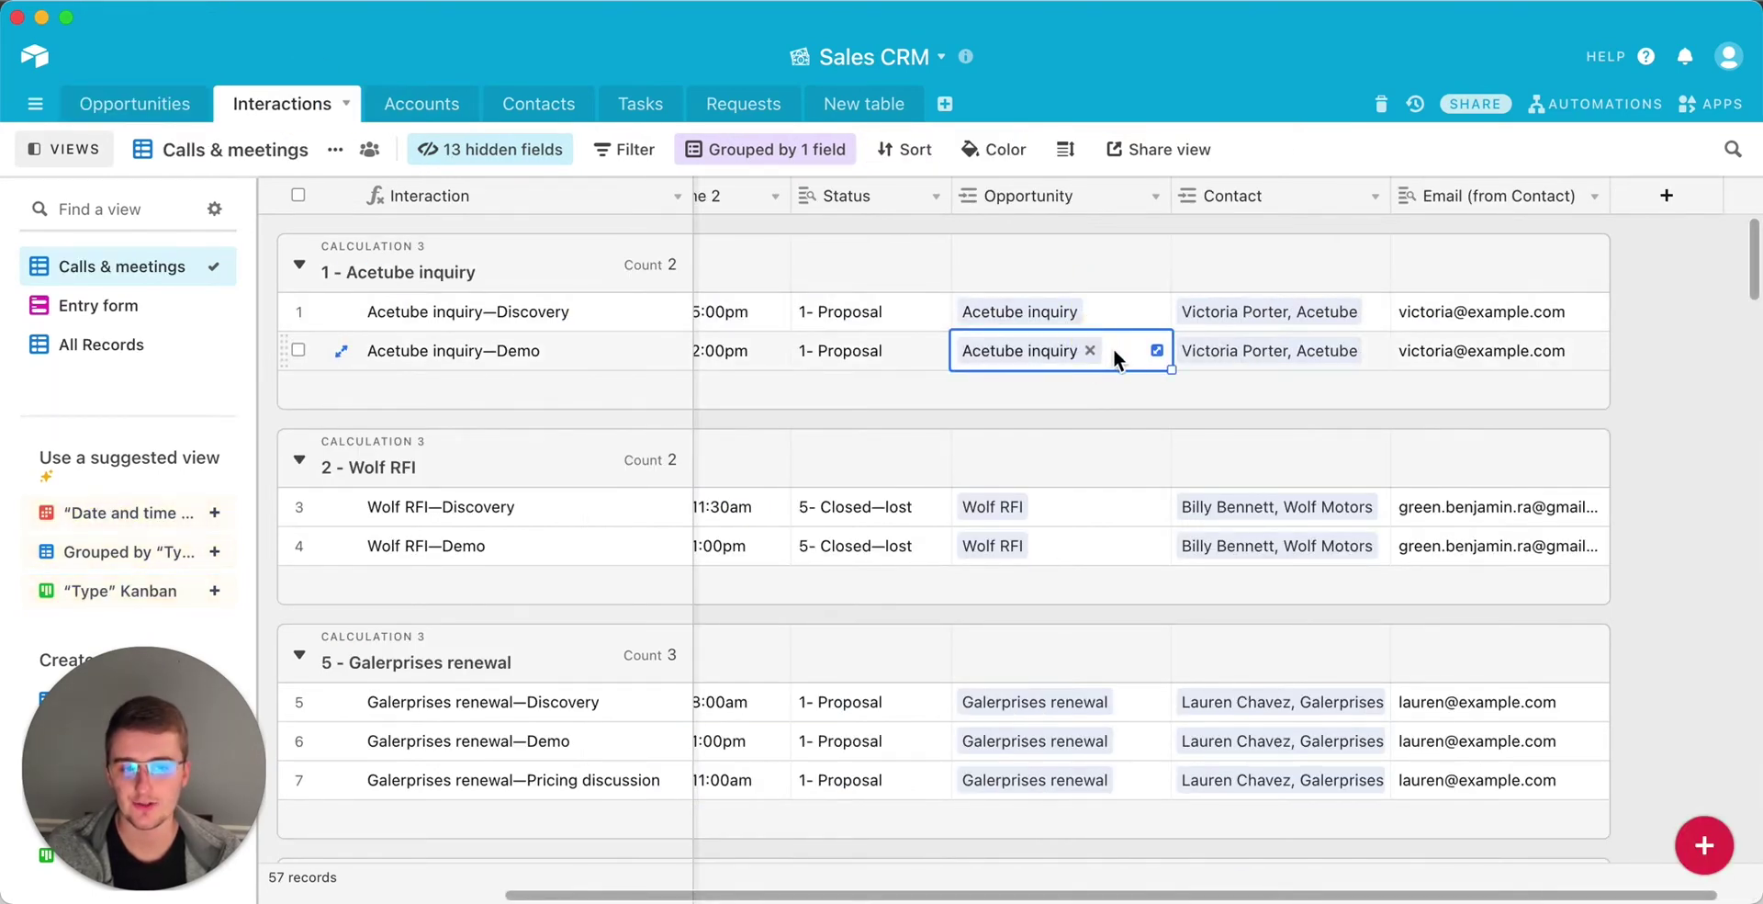
click(1648, 214)
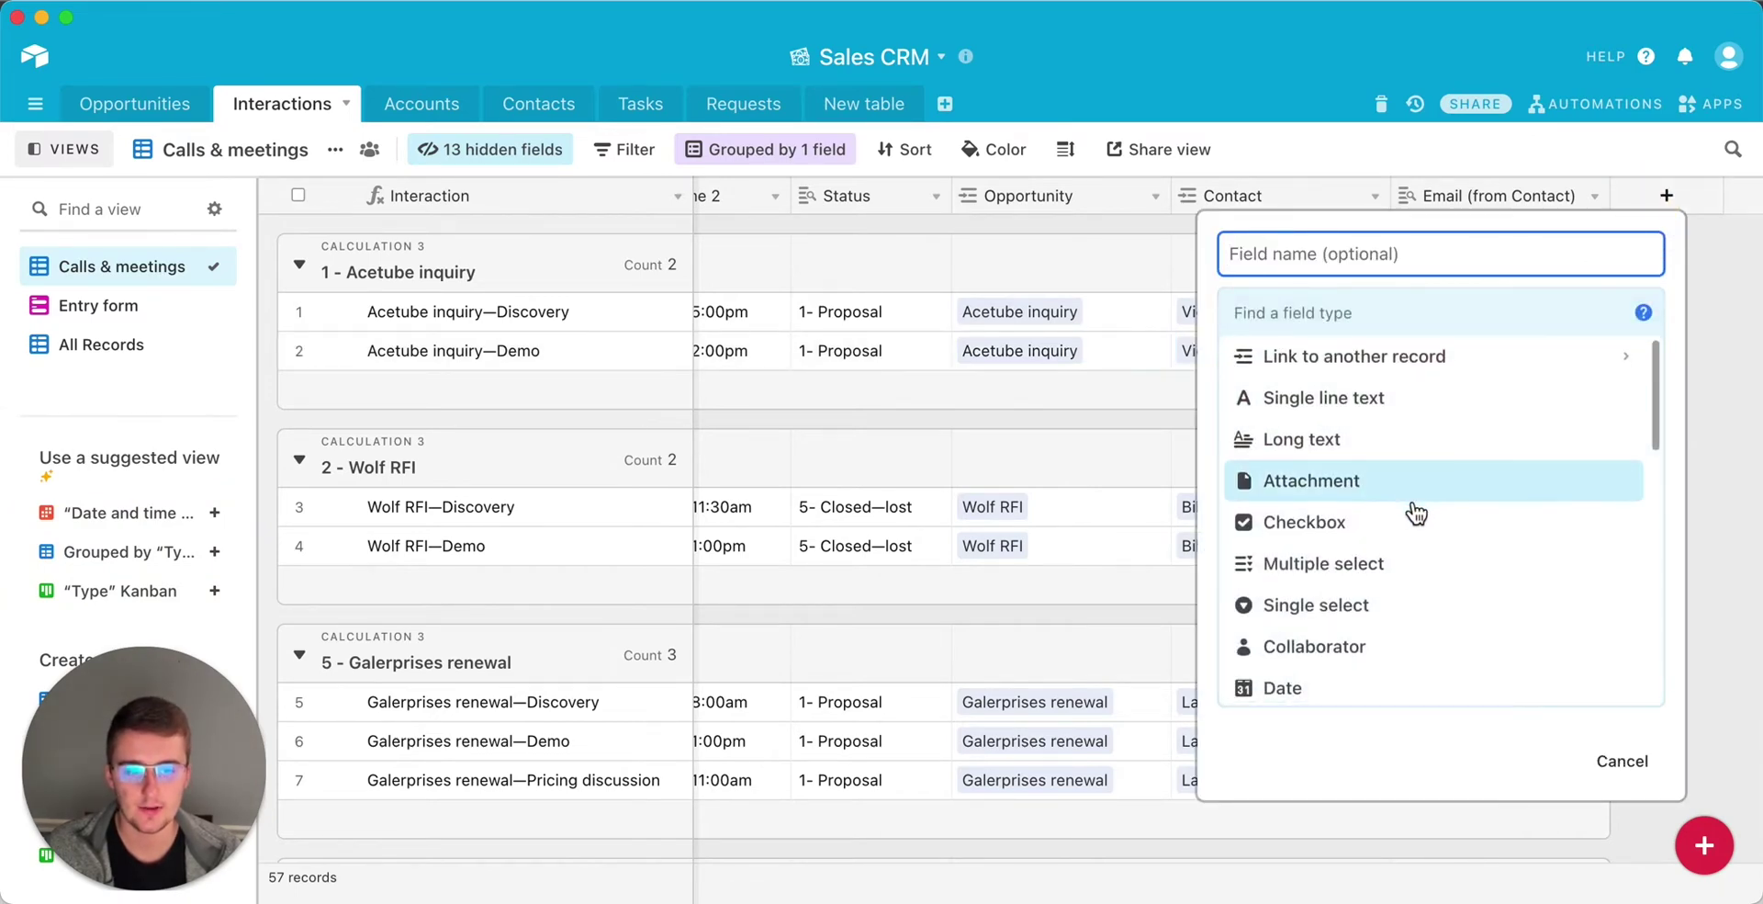
scroll(1414, 514, down, 10)
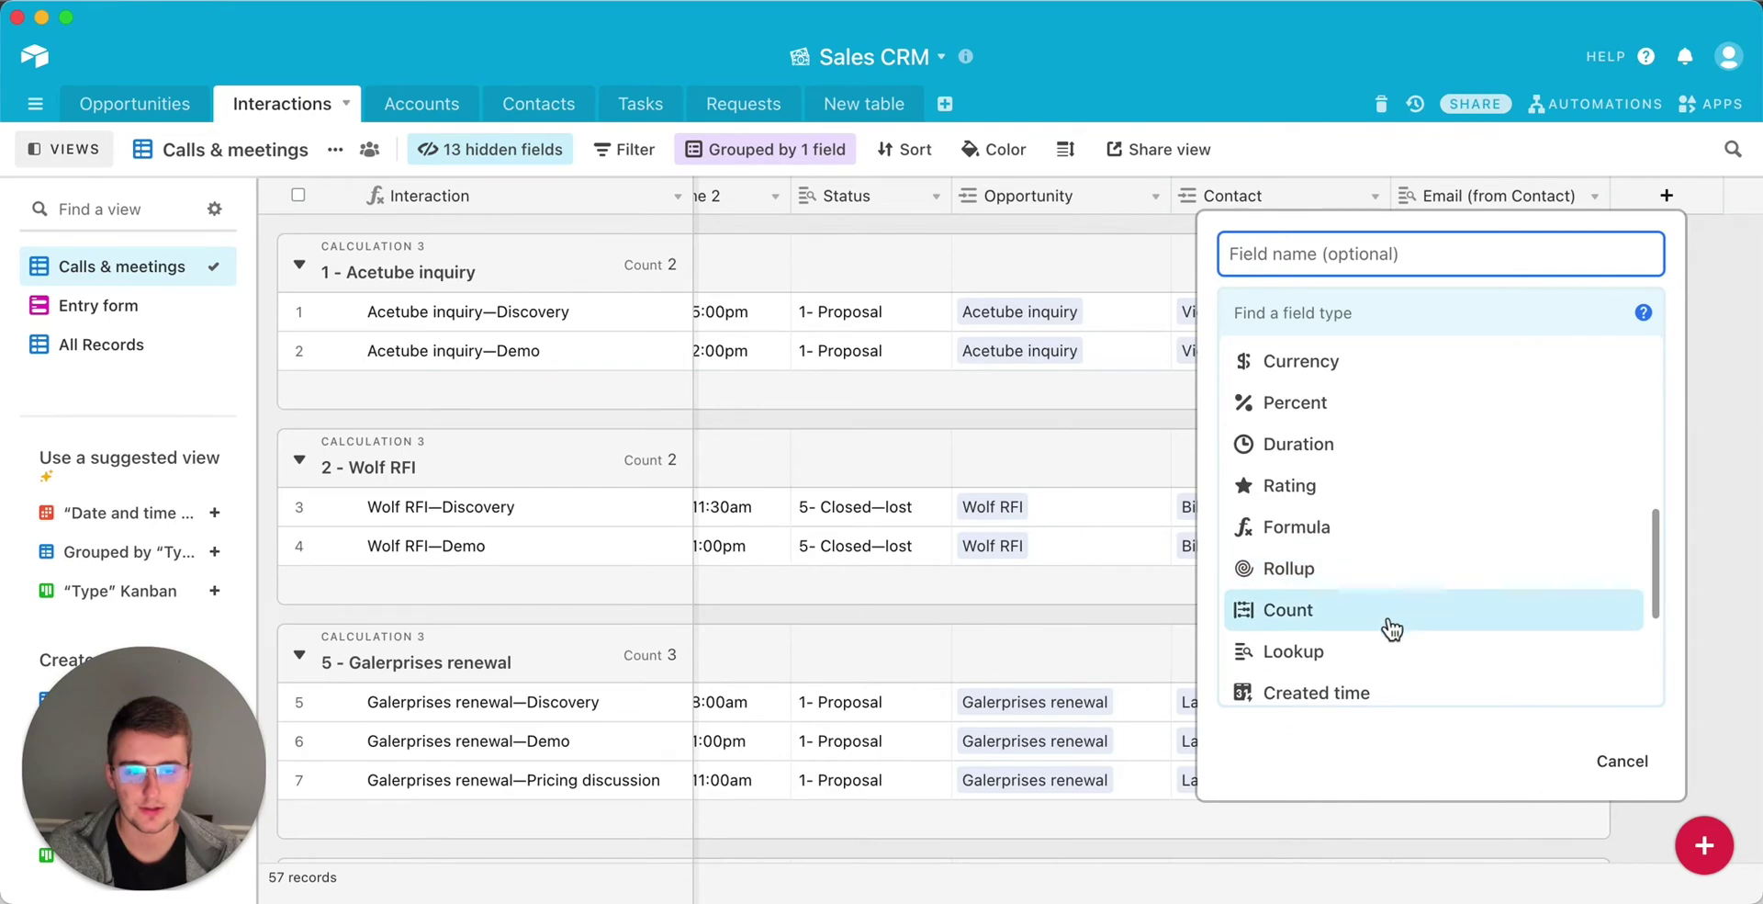
click(1634, 764)
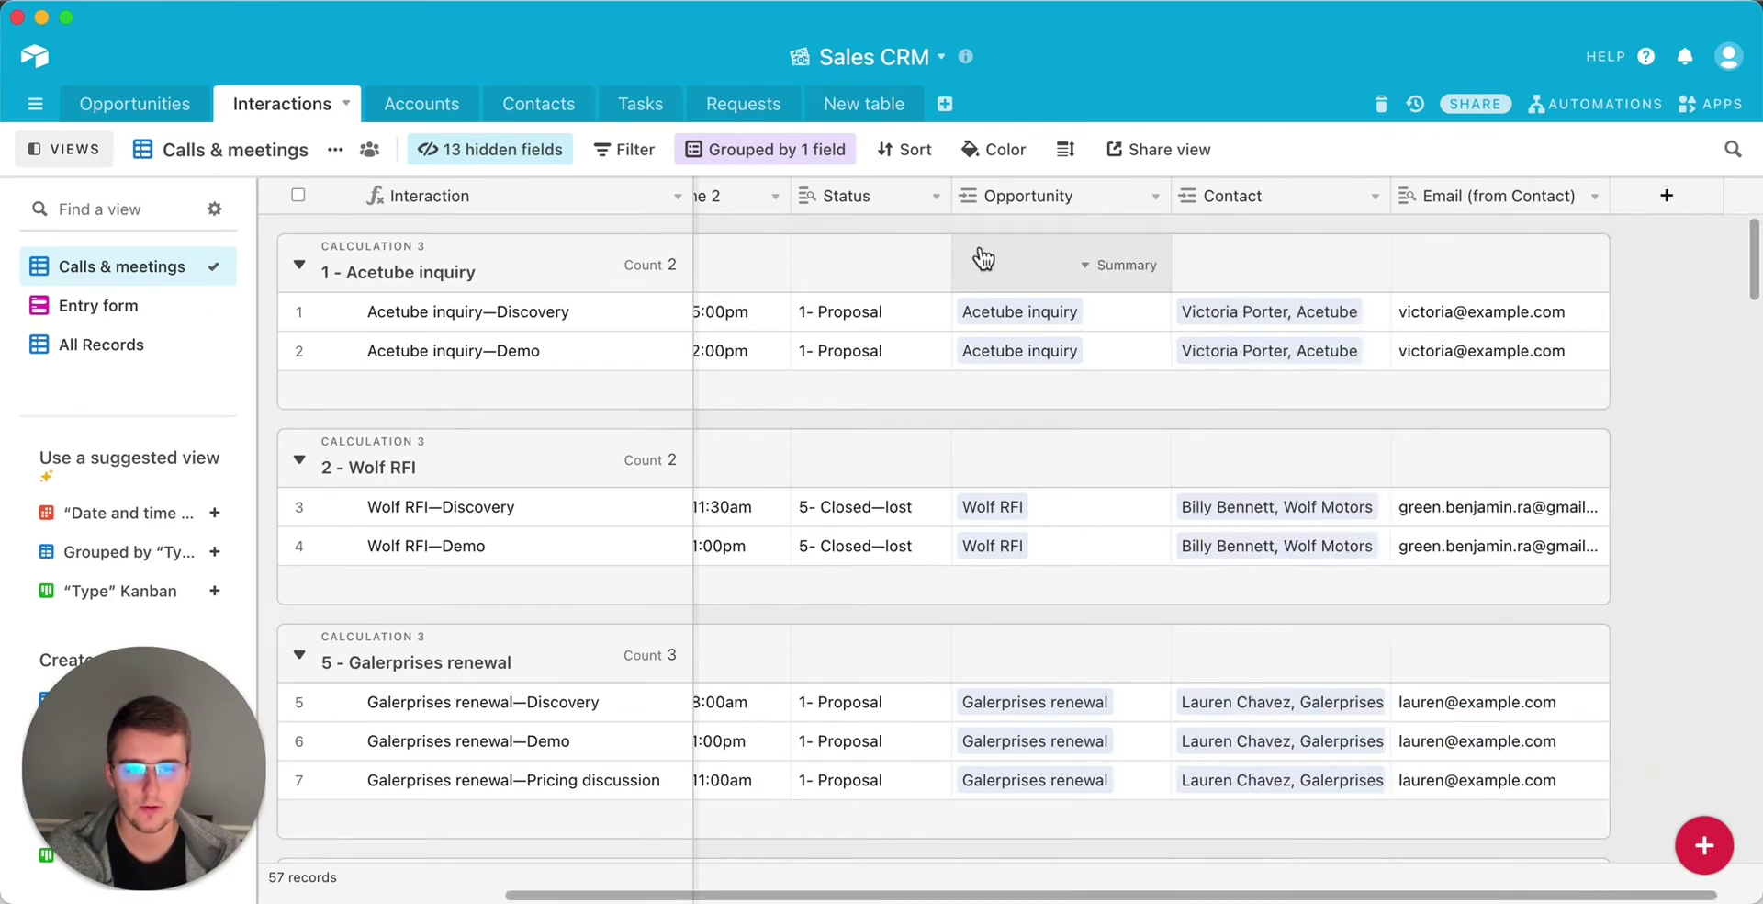
Add Count (Interactions) as a lookup field from the Opportunity link.
click(1155, 195)
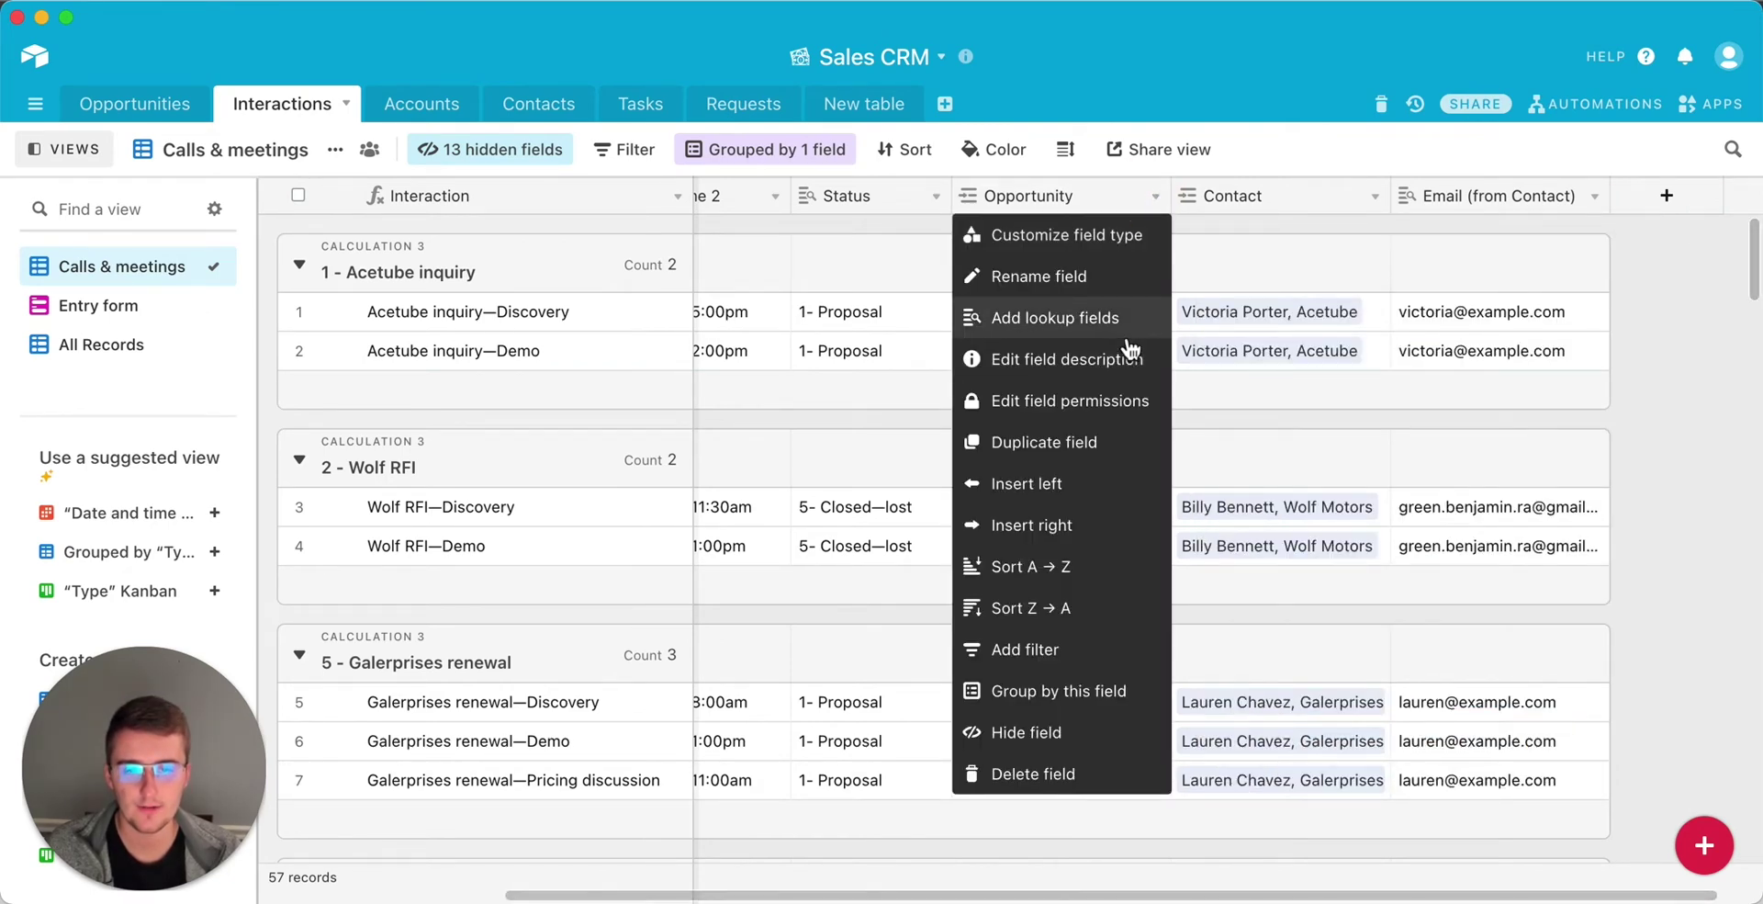
click(1019, 319)
scroll(1055, 673, down, 5)
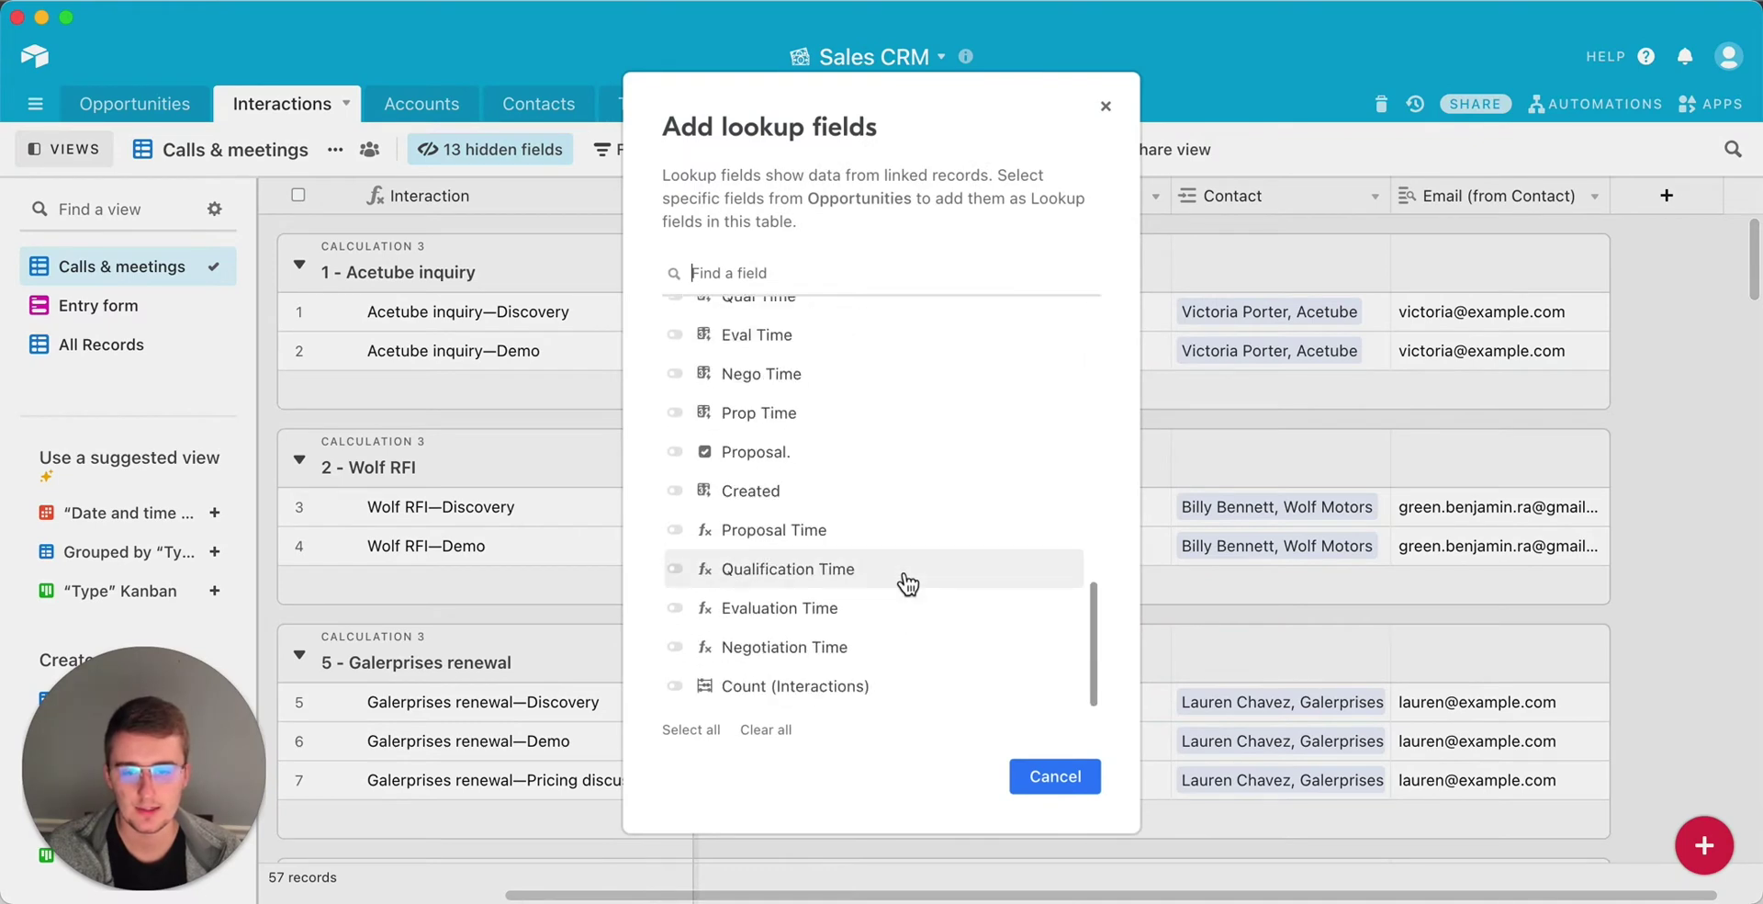
click(691, 688)
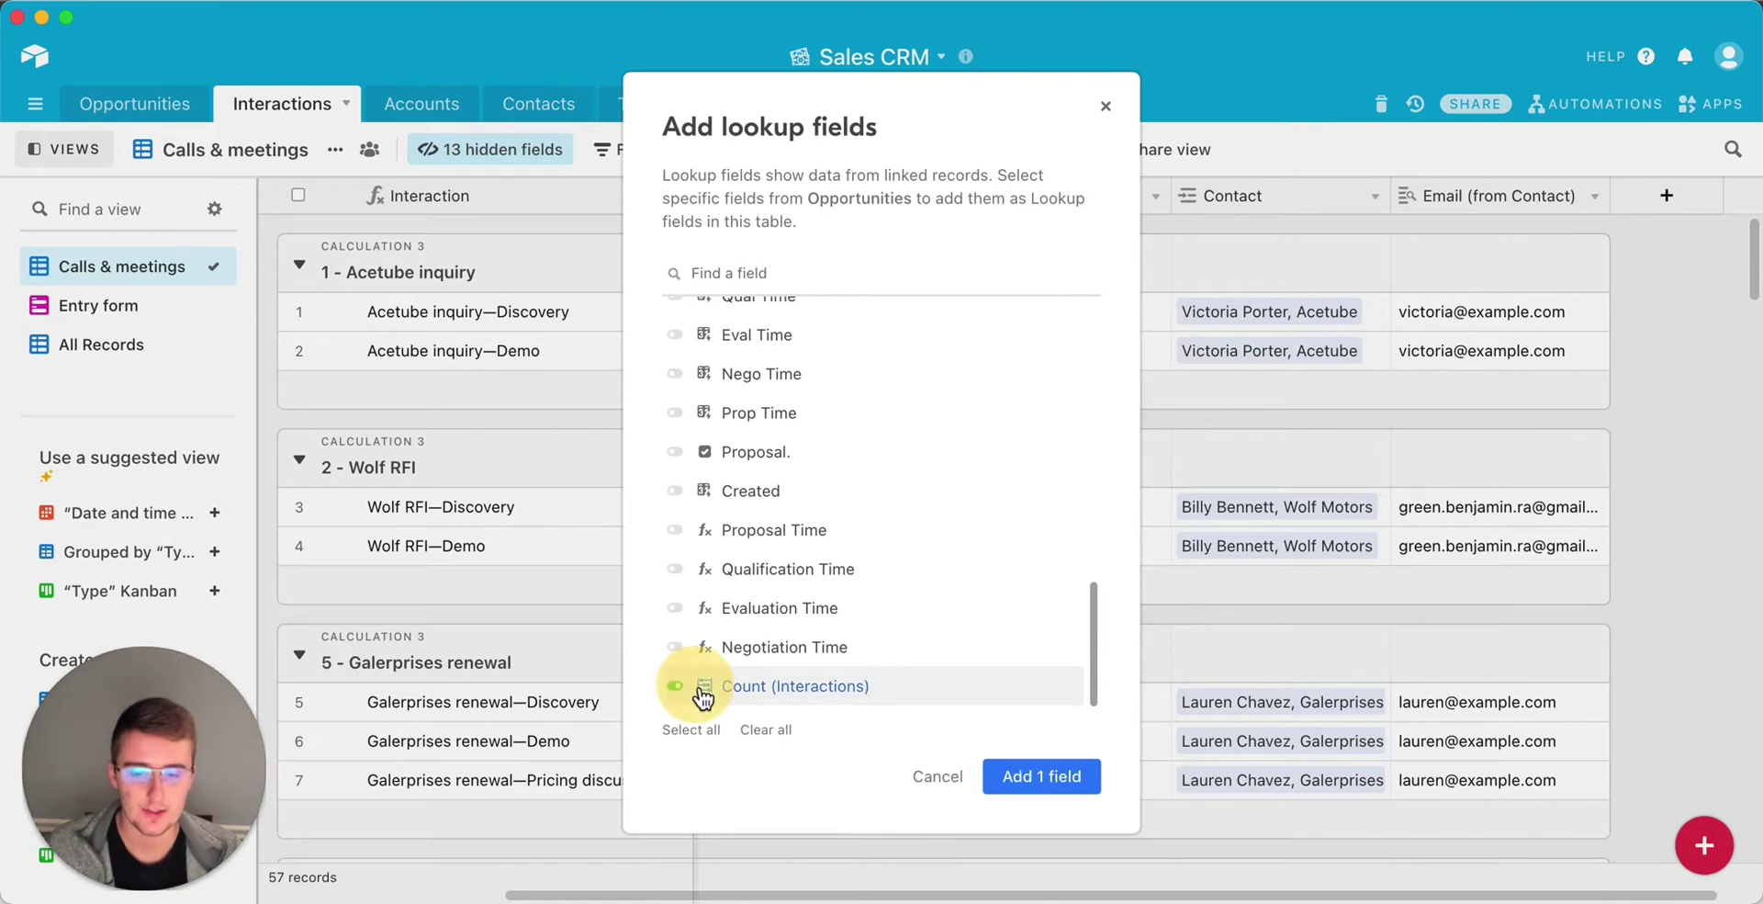
click(1047, 779)
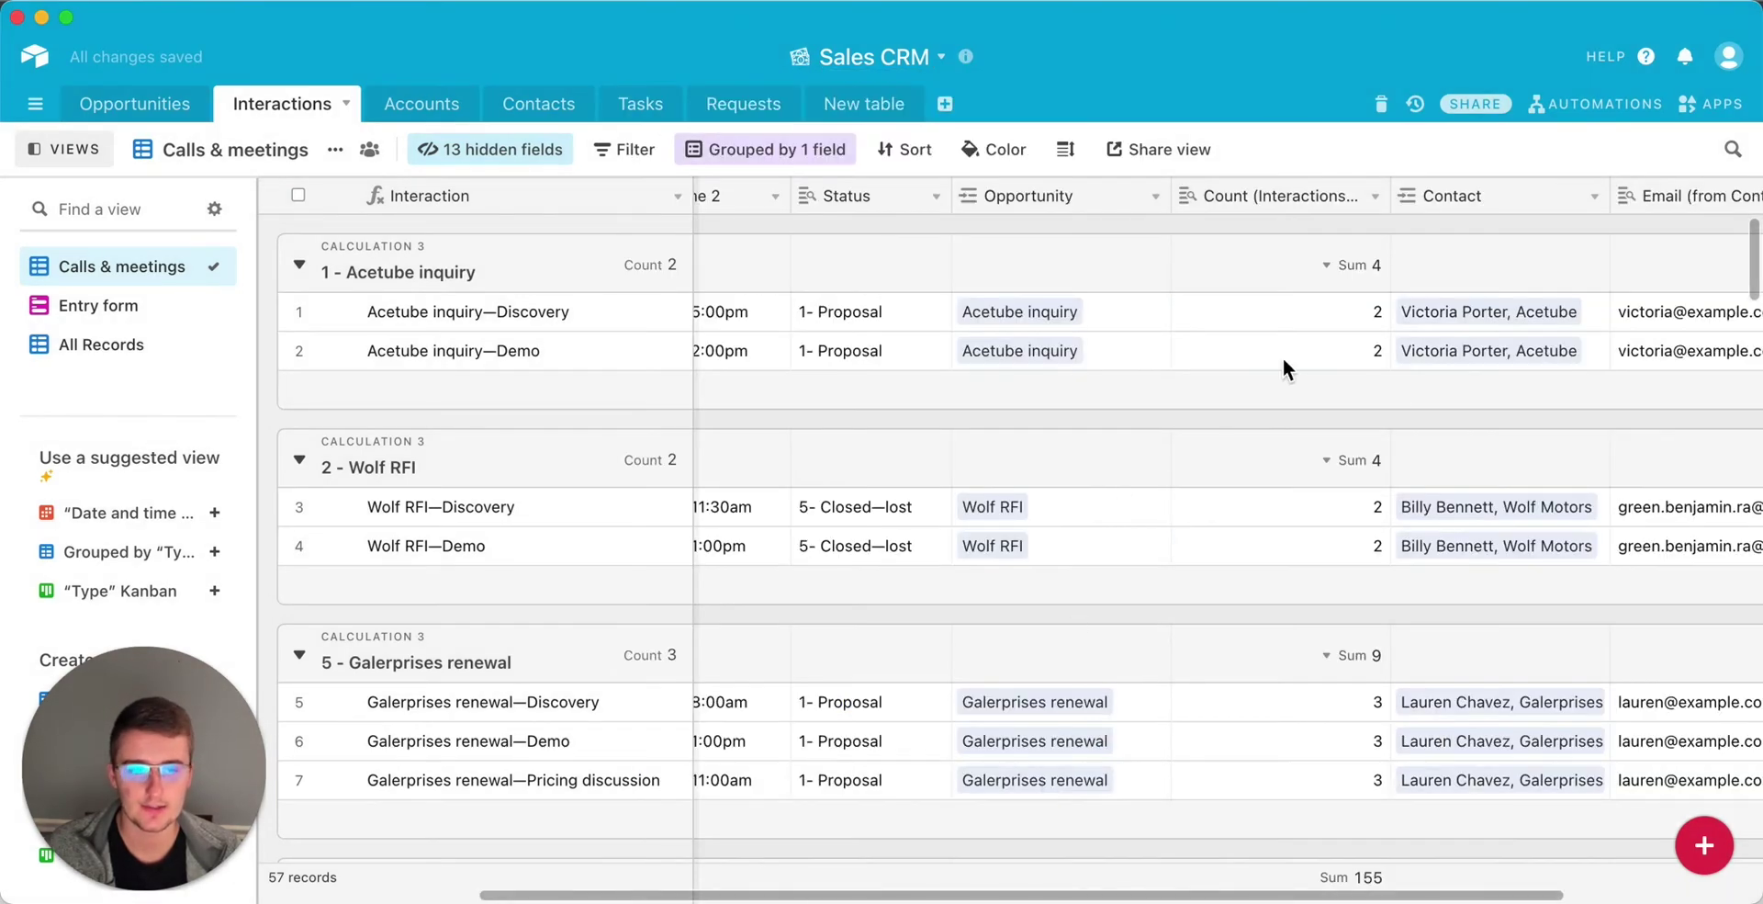
Check the rows' Count (Interactions) values and open the Acetube inquiry group's Sum 4 summary choices.
click(1314, 316)
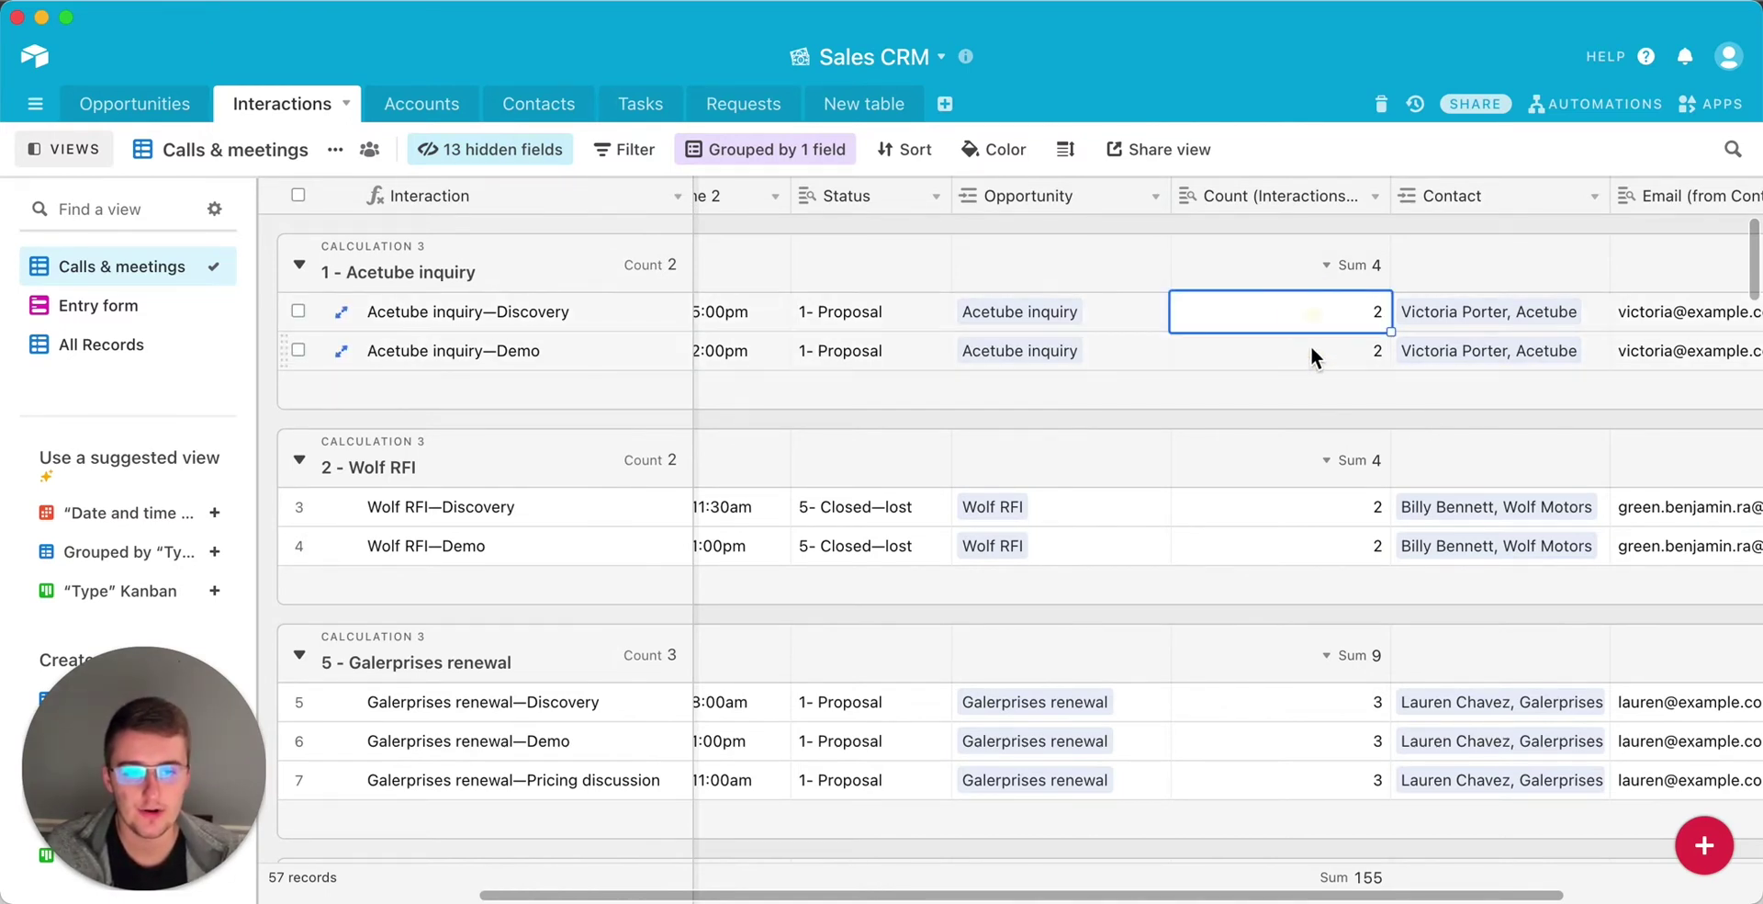
click(1309, 347)
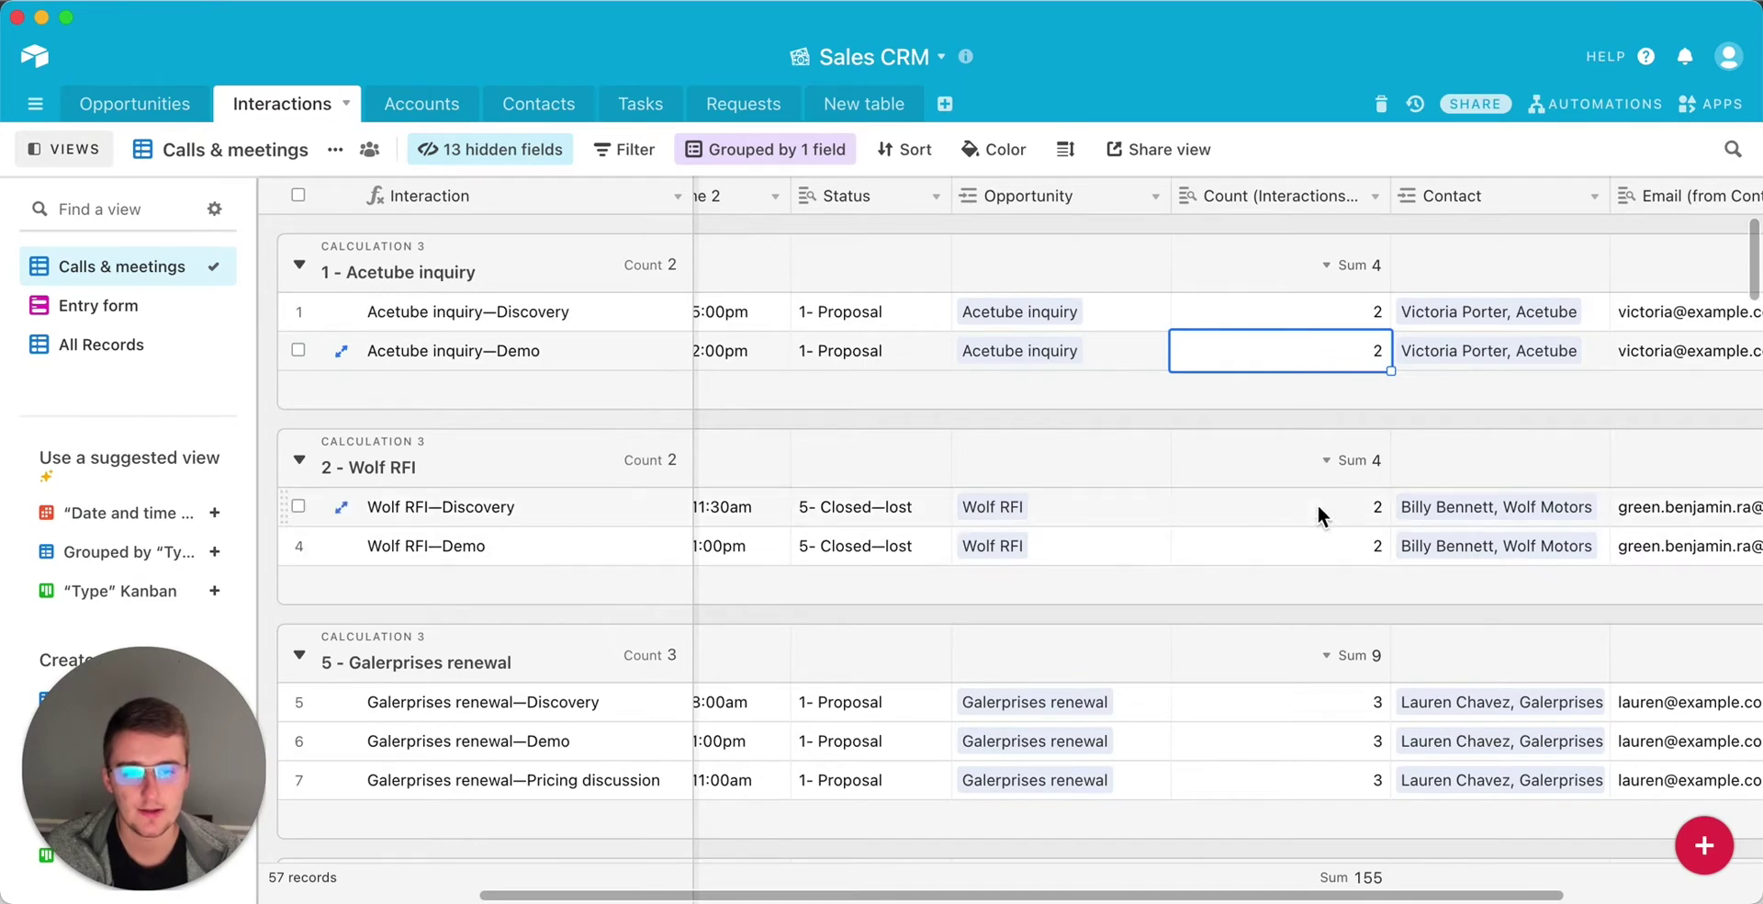
scroll(1313, 615, down, 3)
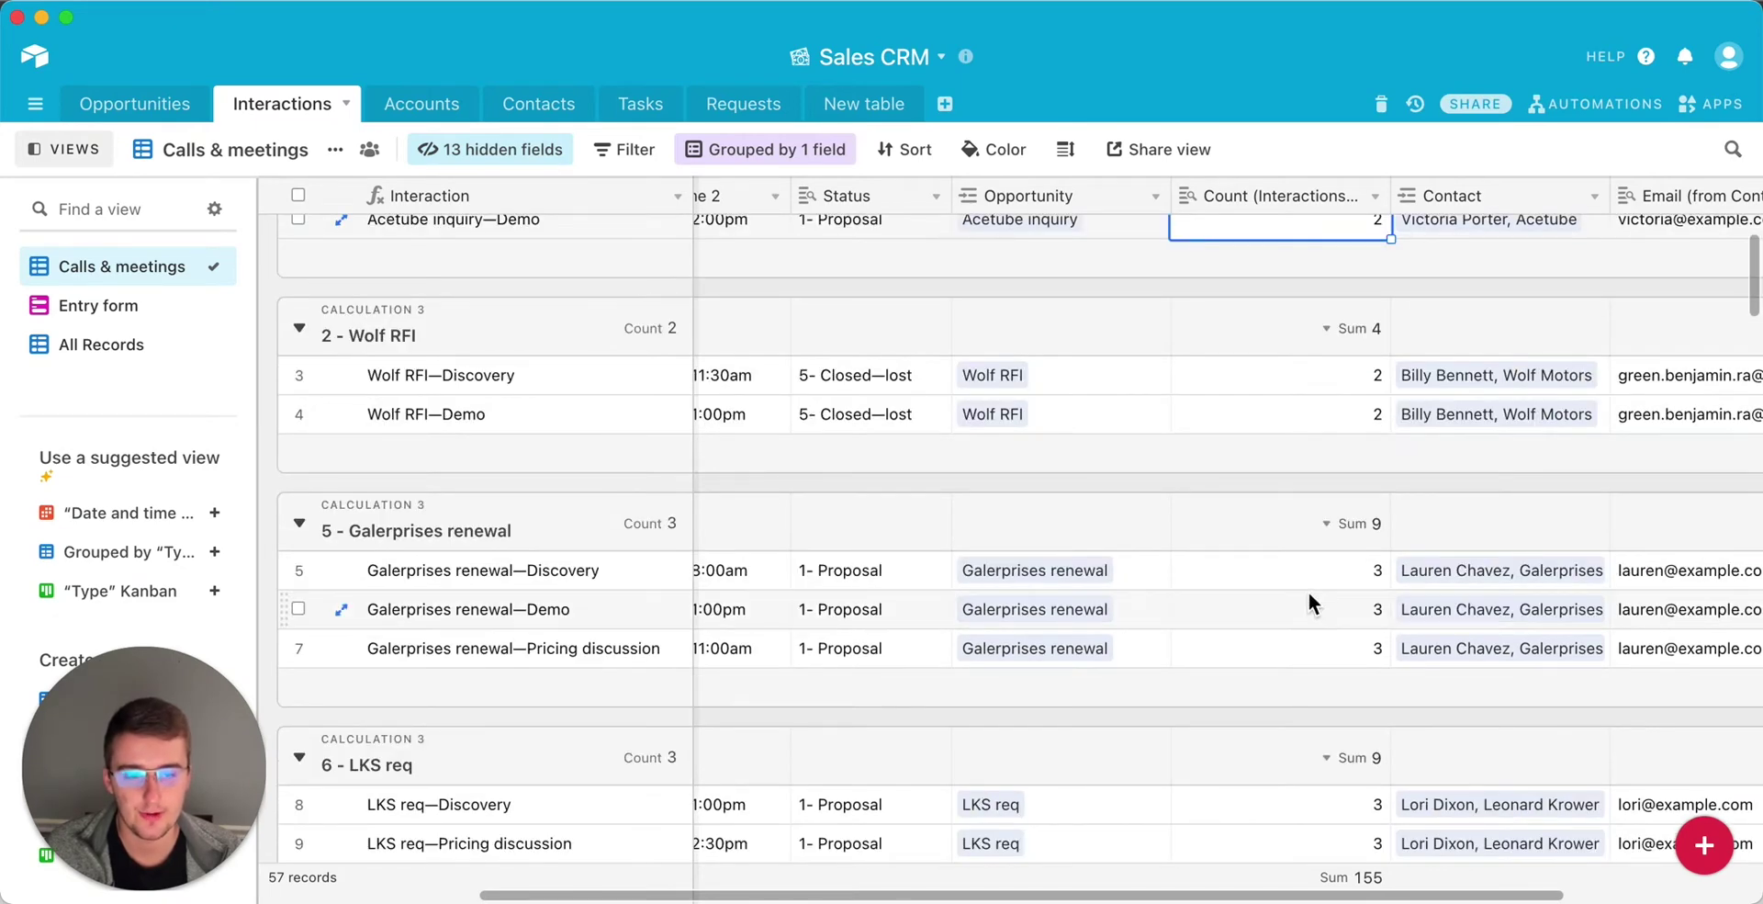
scroll(1308, 591, up, 3)
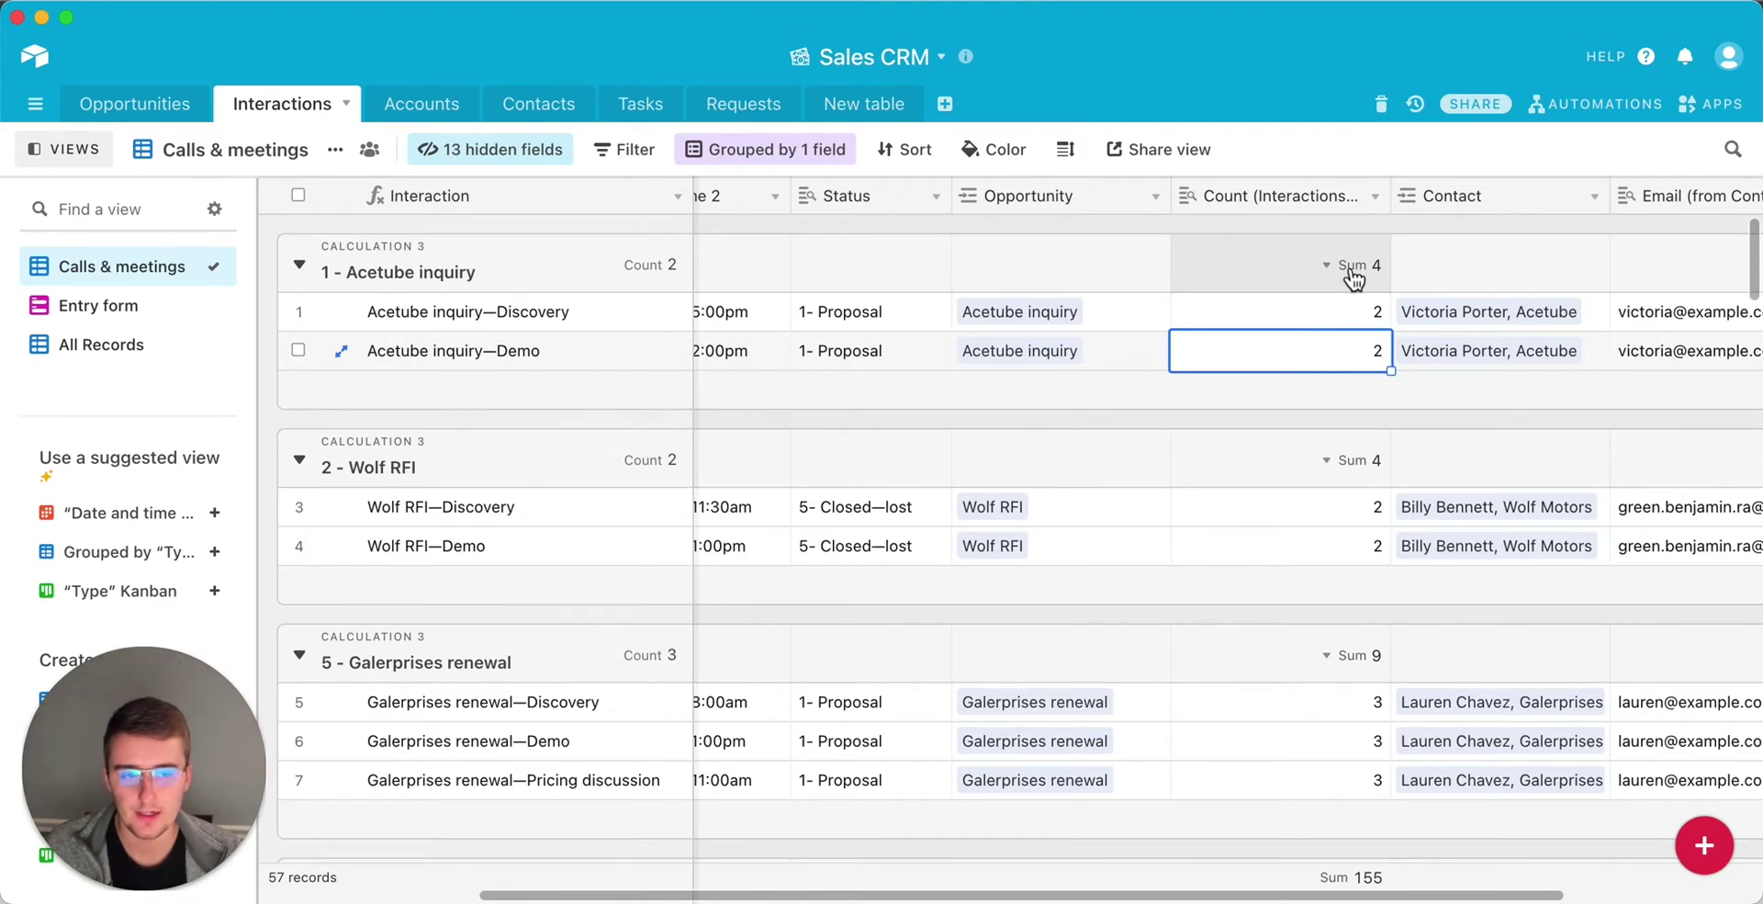
click(1352, 268)
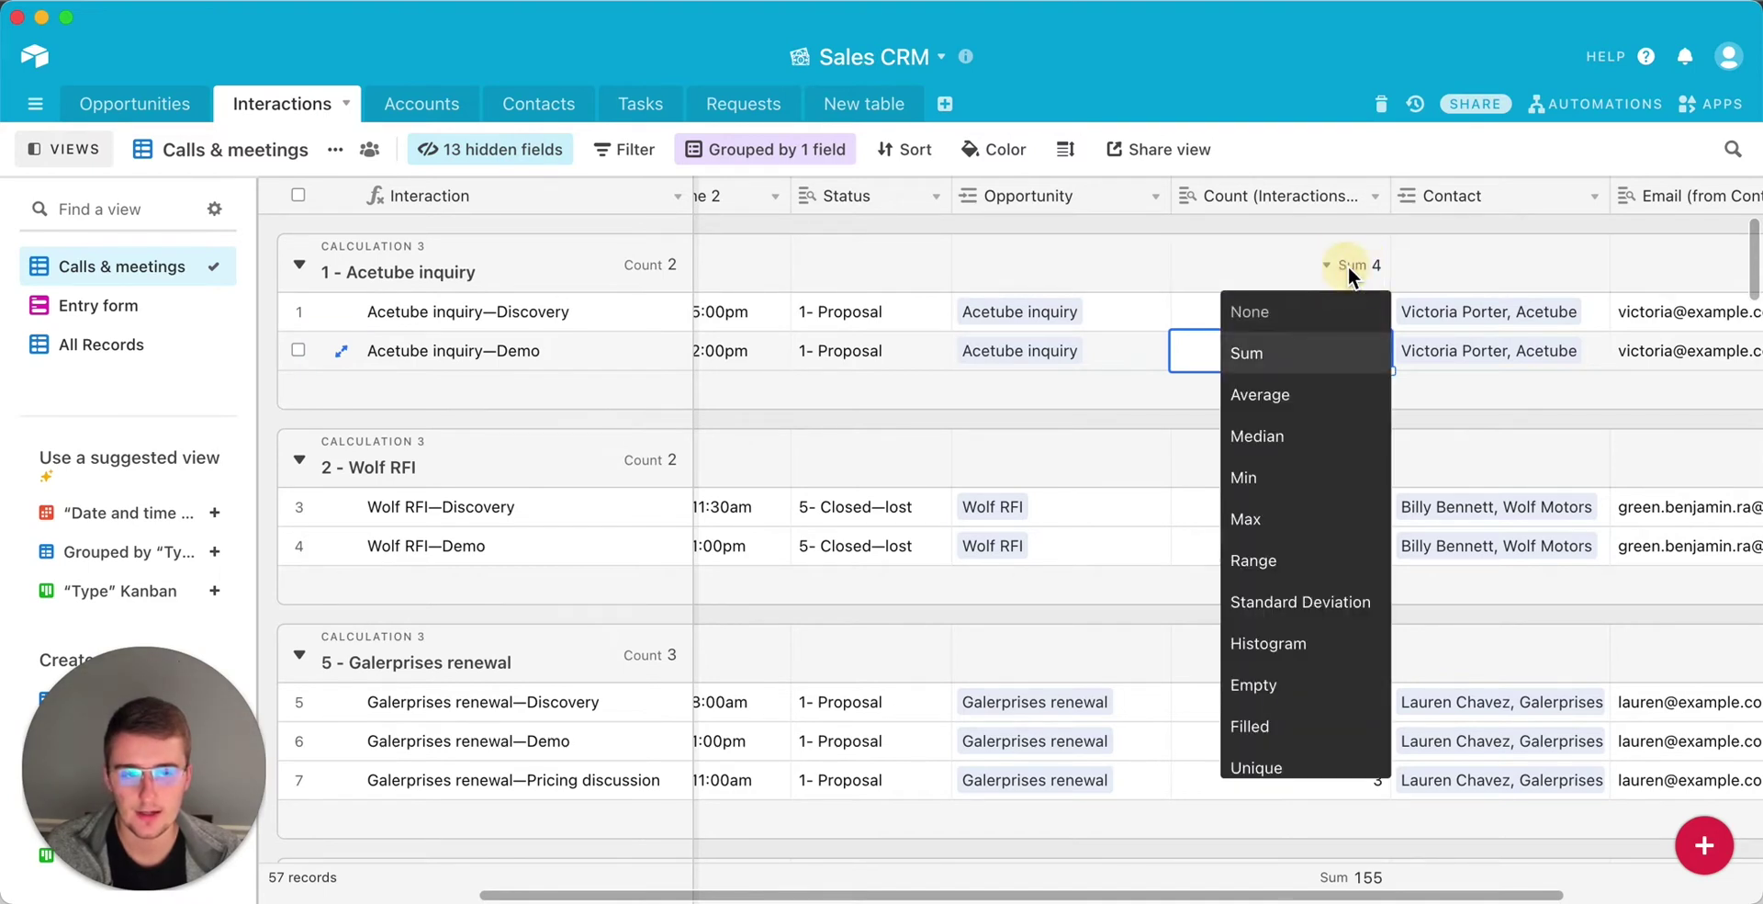
Summarize Count (Interactions) by Median, giving Mdn 2, 2 and 3 per group.
click(1313, 440)
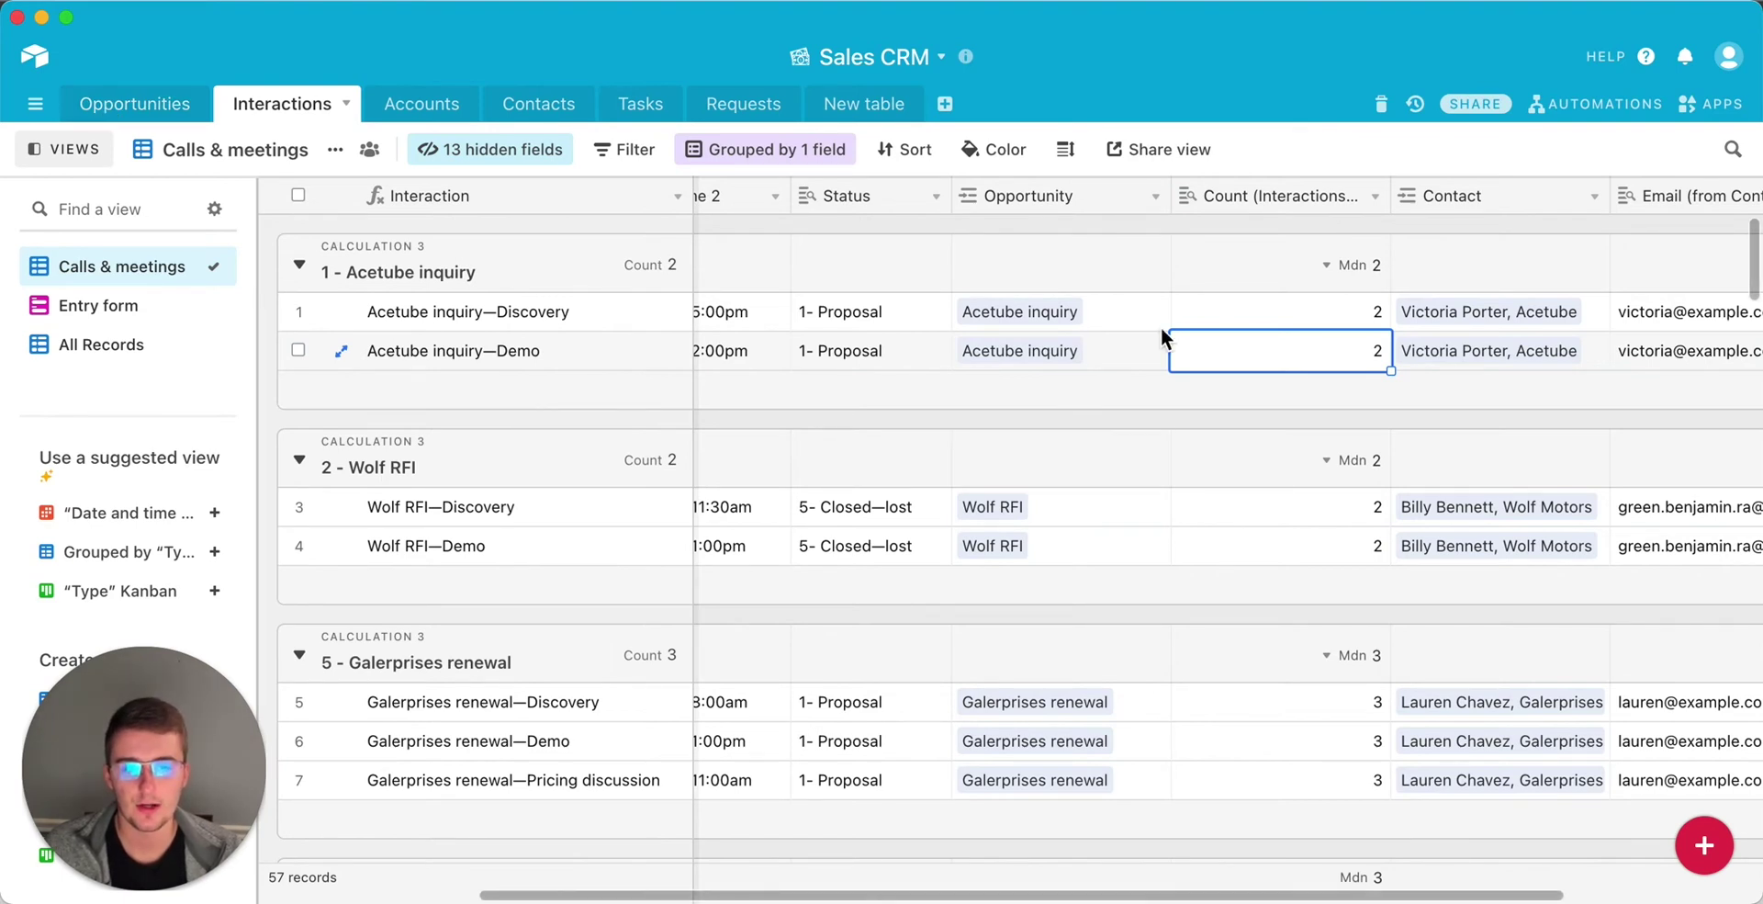
click(1296, 314)
Open the Acetube inquiry opportunity record from row 2's link.
click(1295, 349)
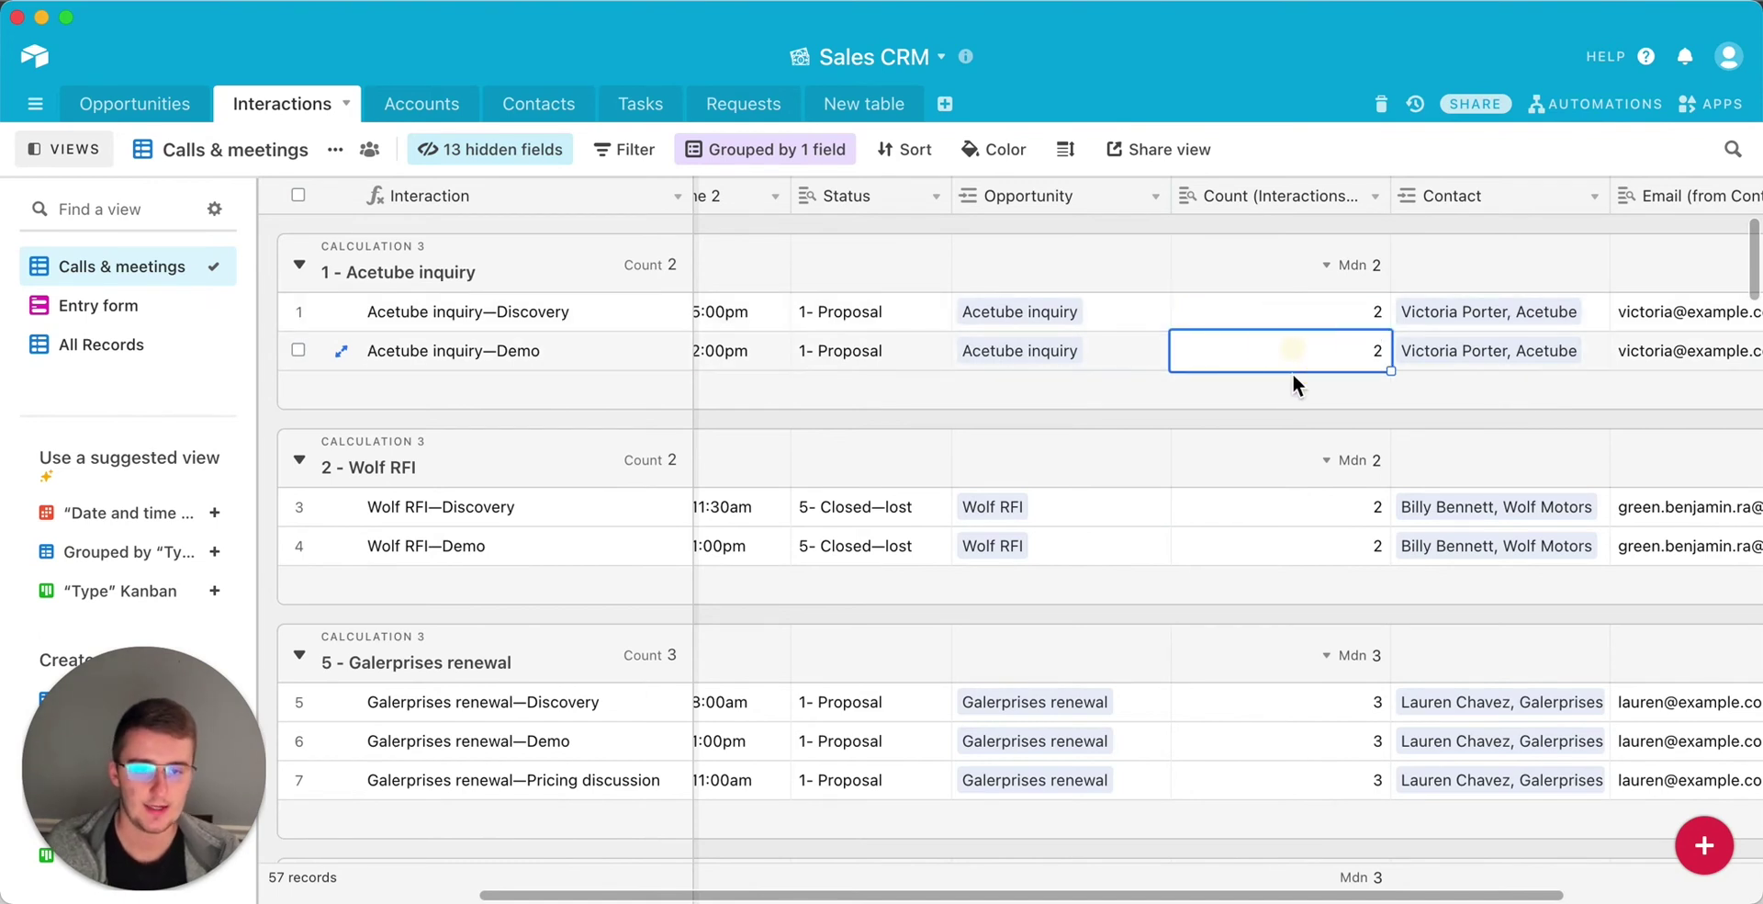
click(1009, 344)
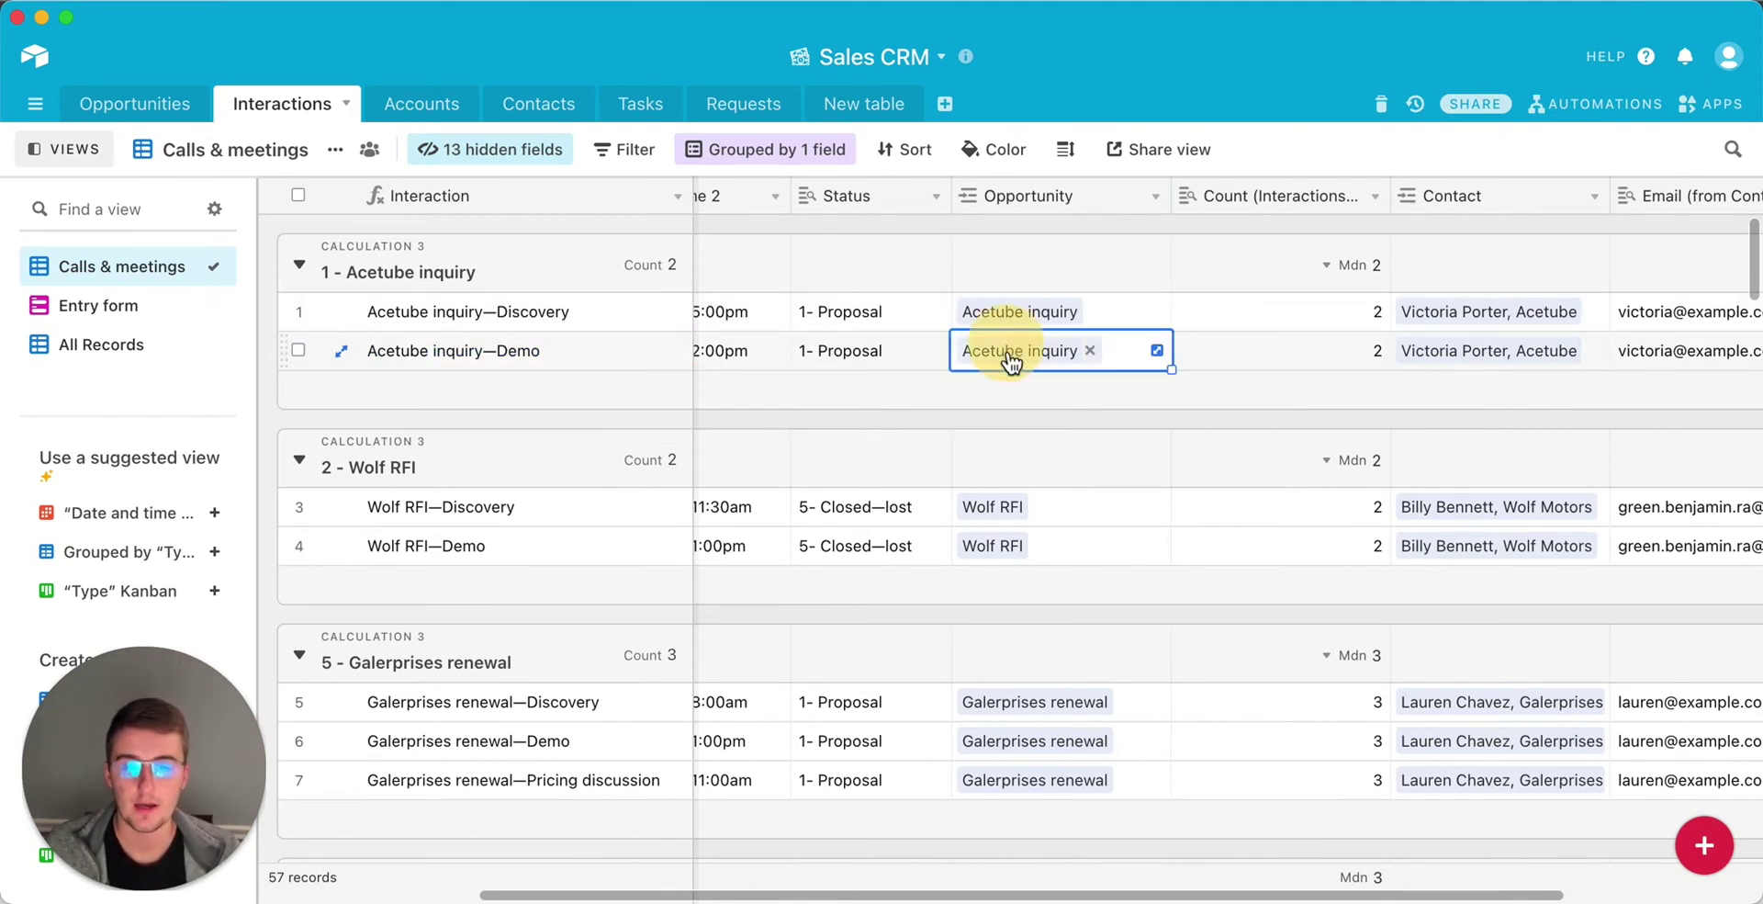
click(1000, 355)
scroll(745, 579, down, 10)
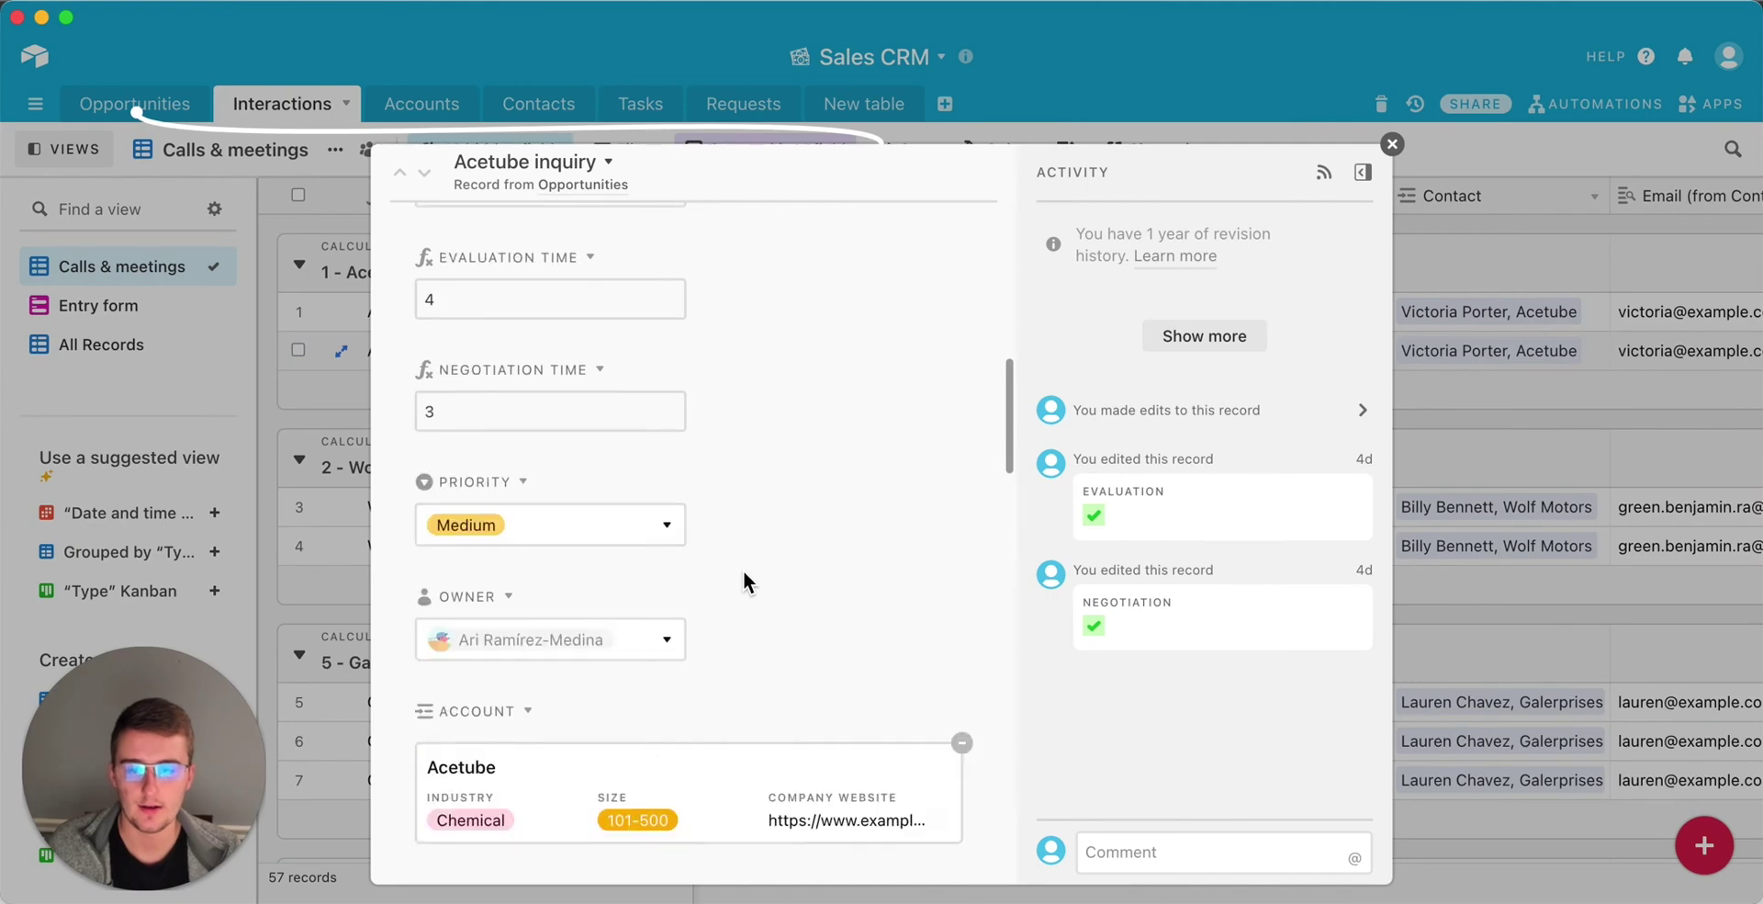
scroll(748, 584, down, 10)
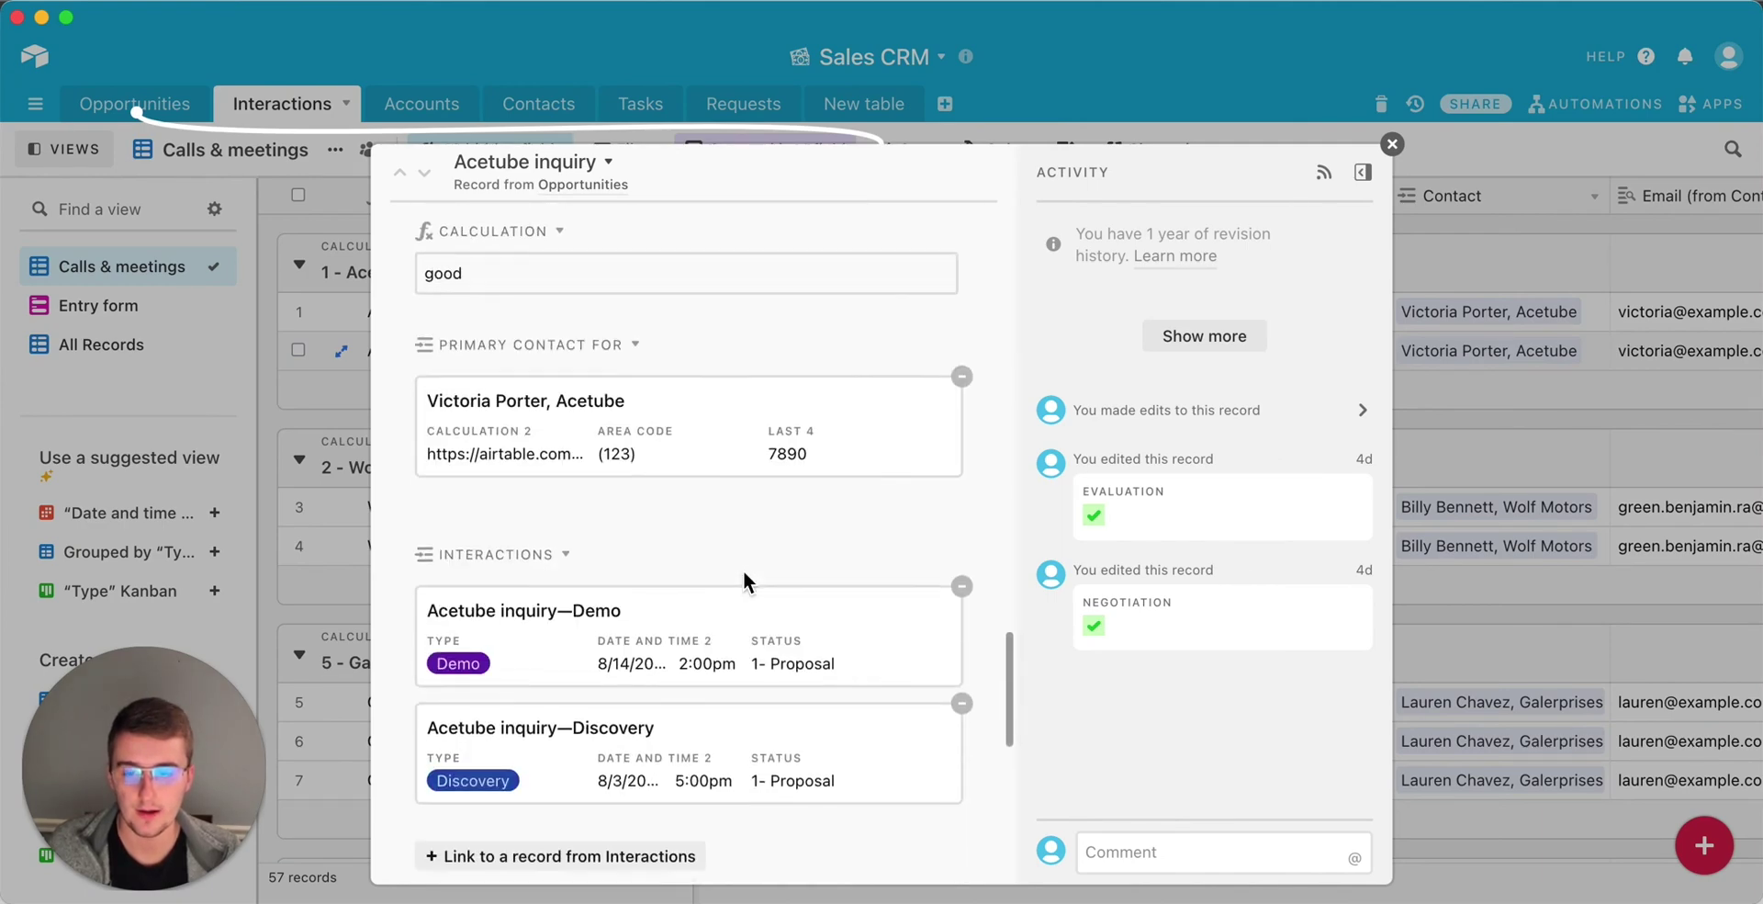
Link a new Discovery-type interaction to Acetube inquiry and close both records.
click(623, 688)
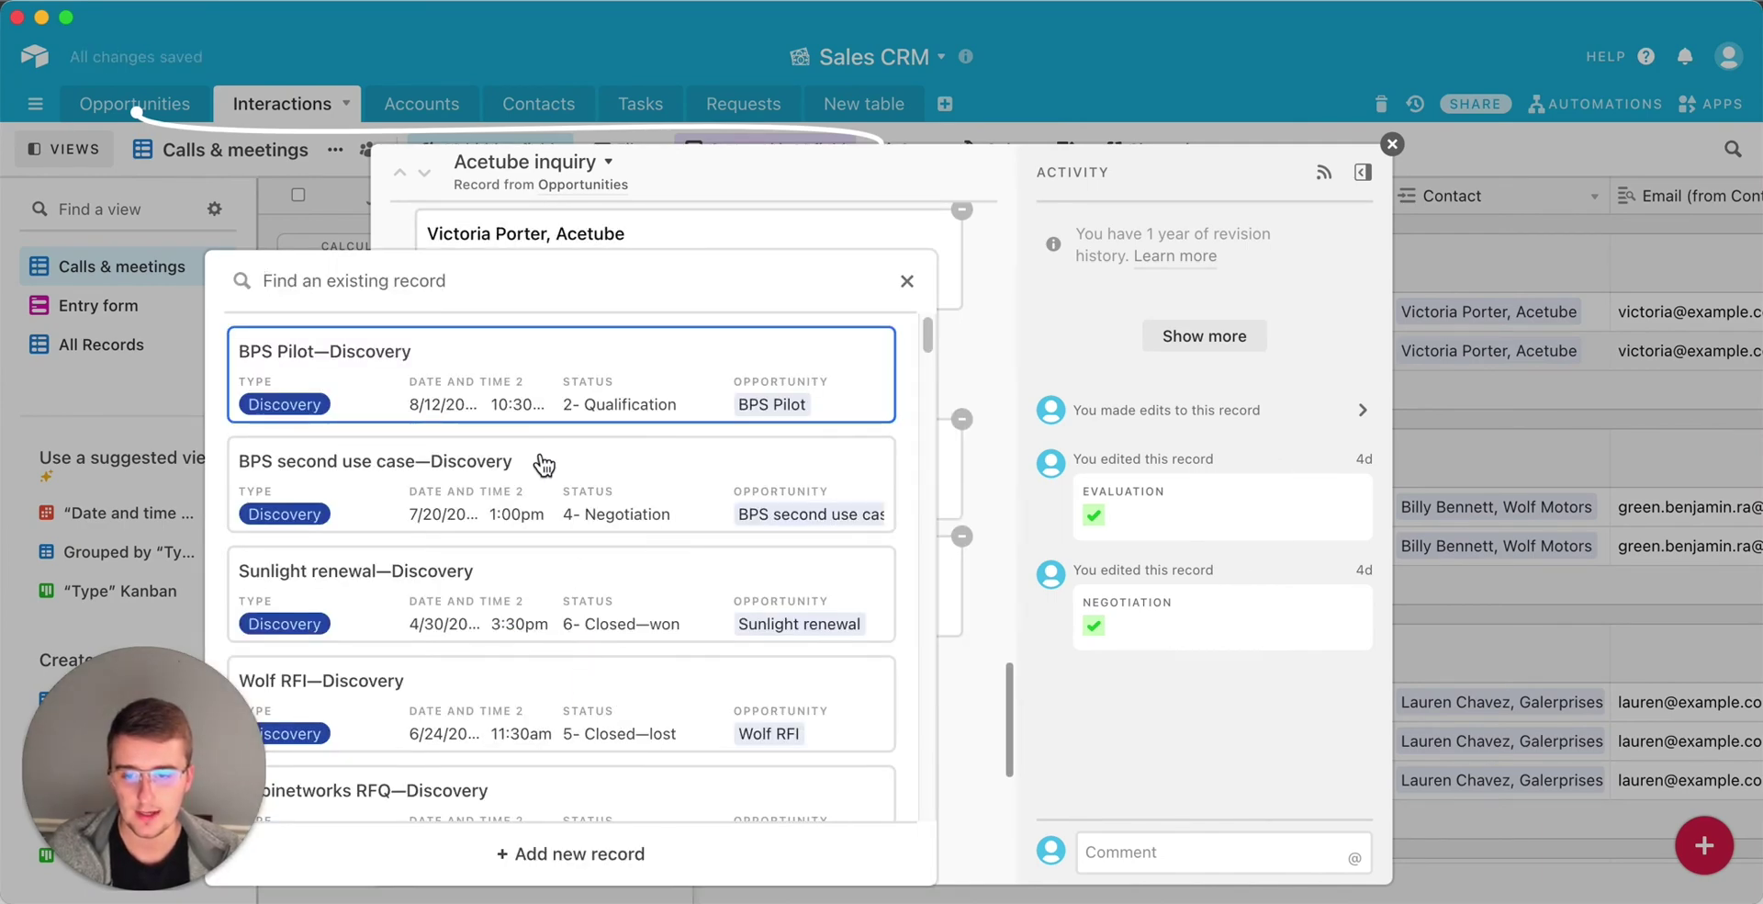
click(558, 856)
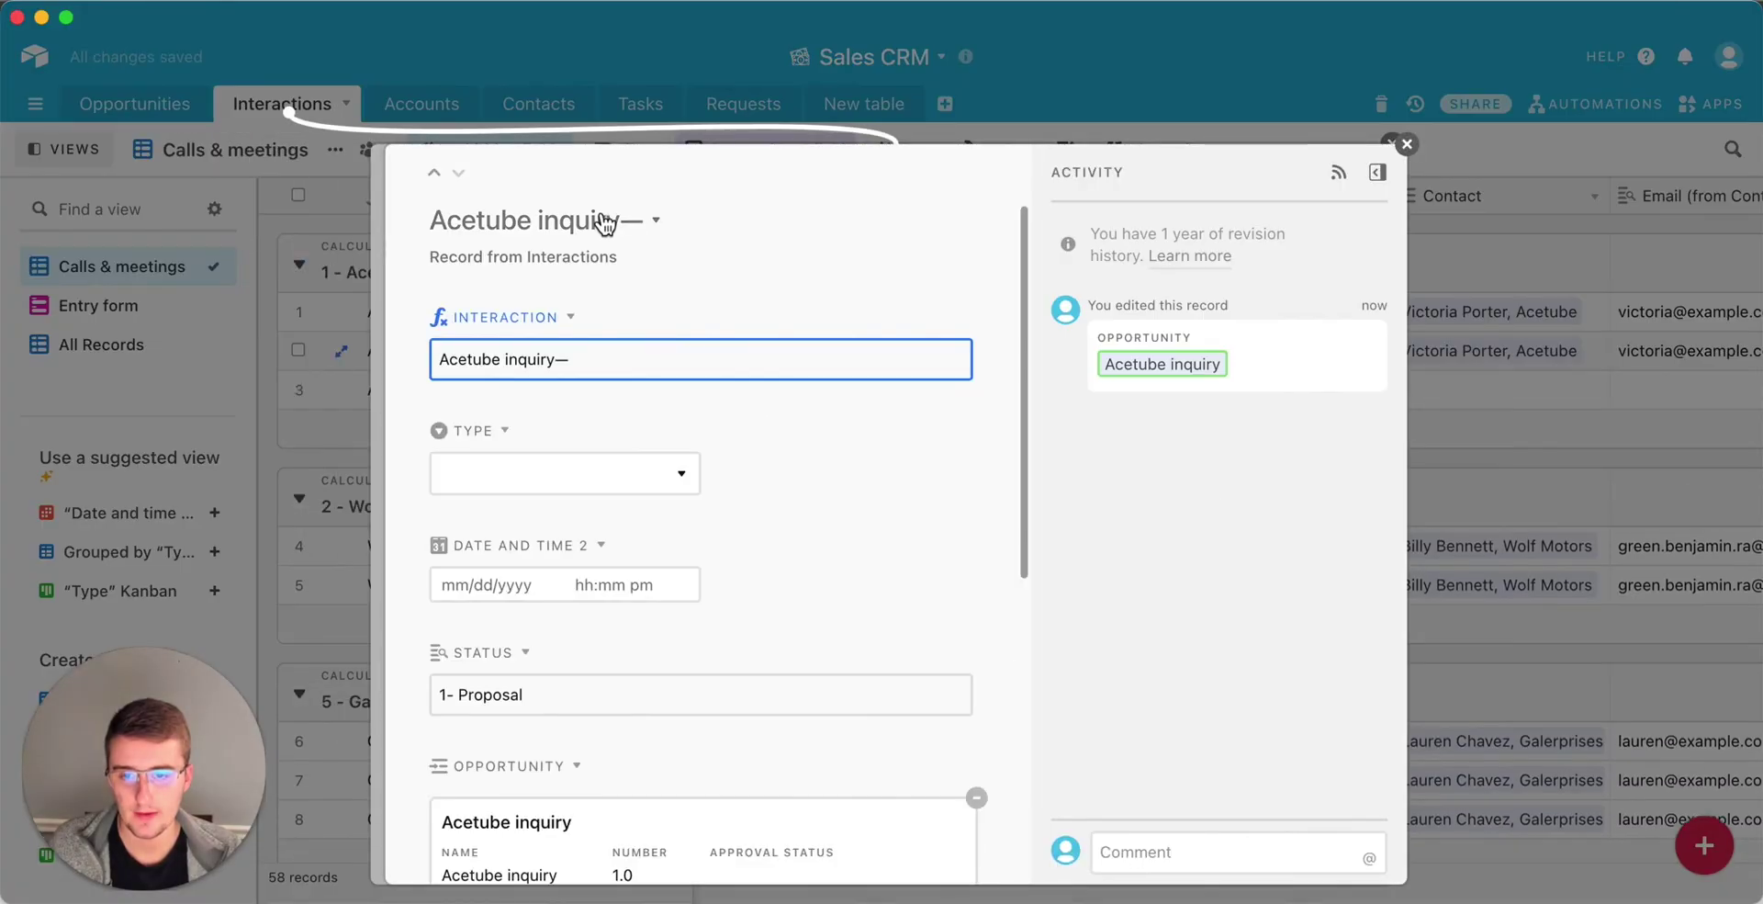
click(575, 474)
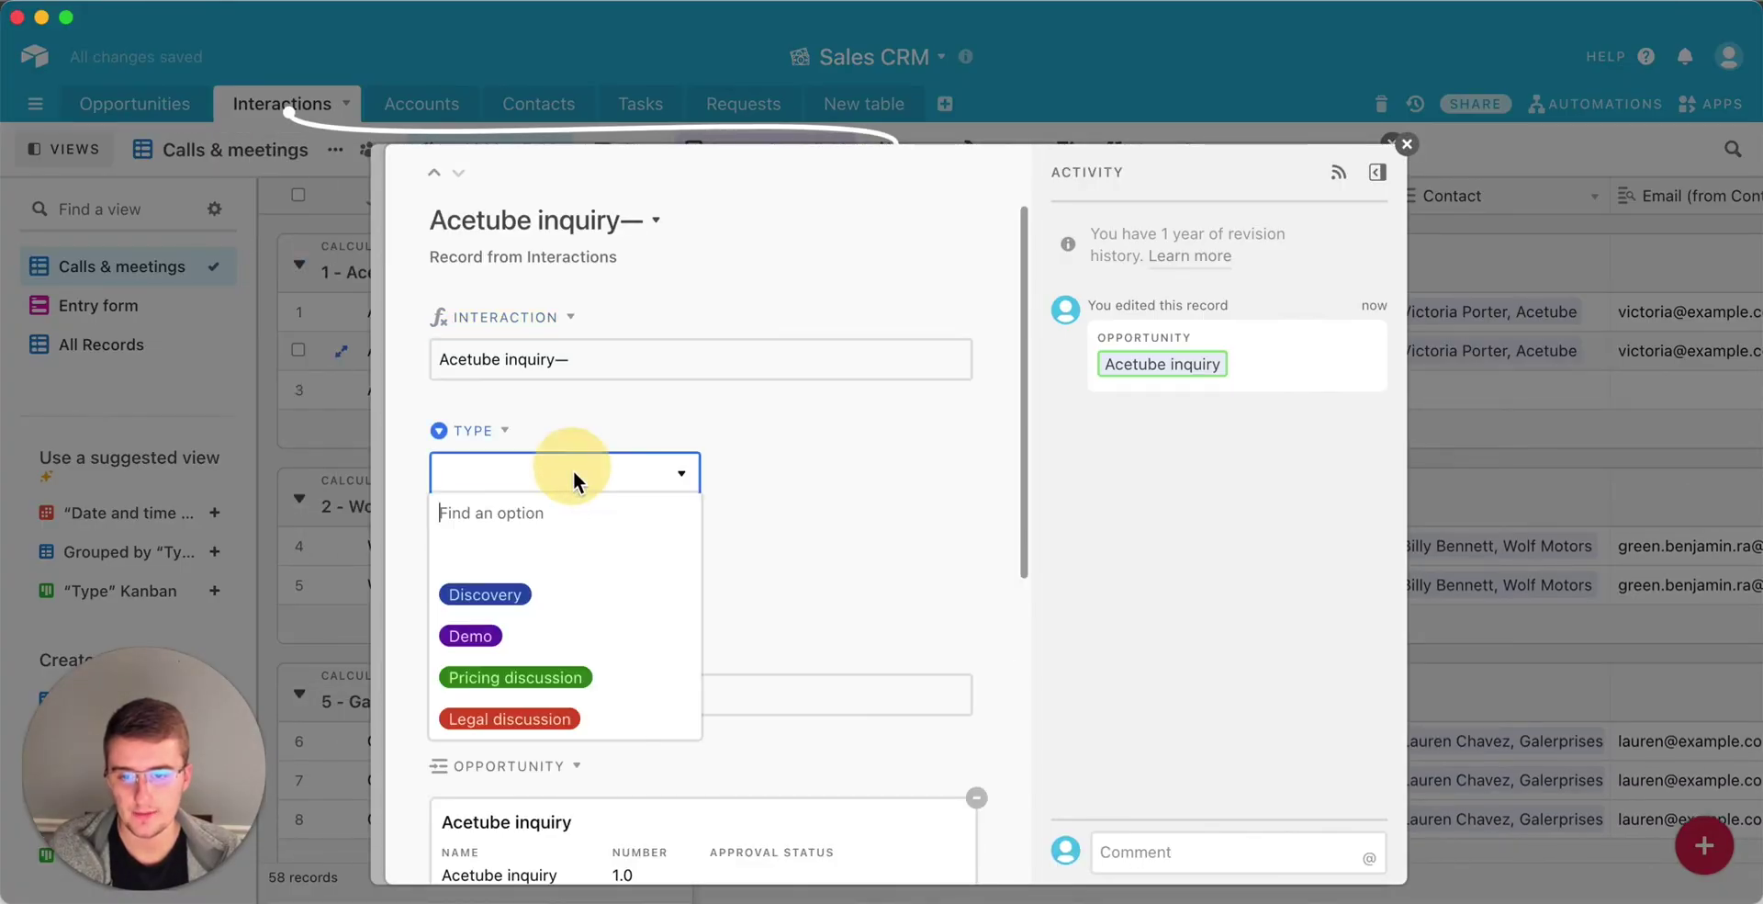
click(501, 593)
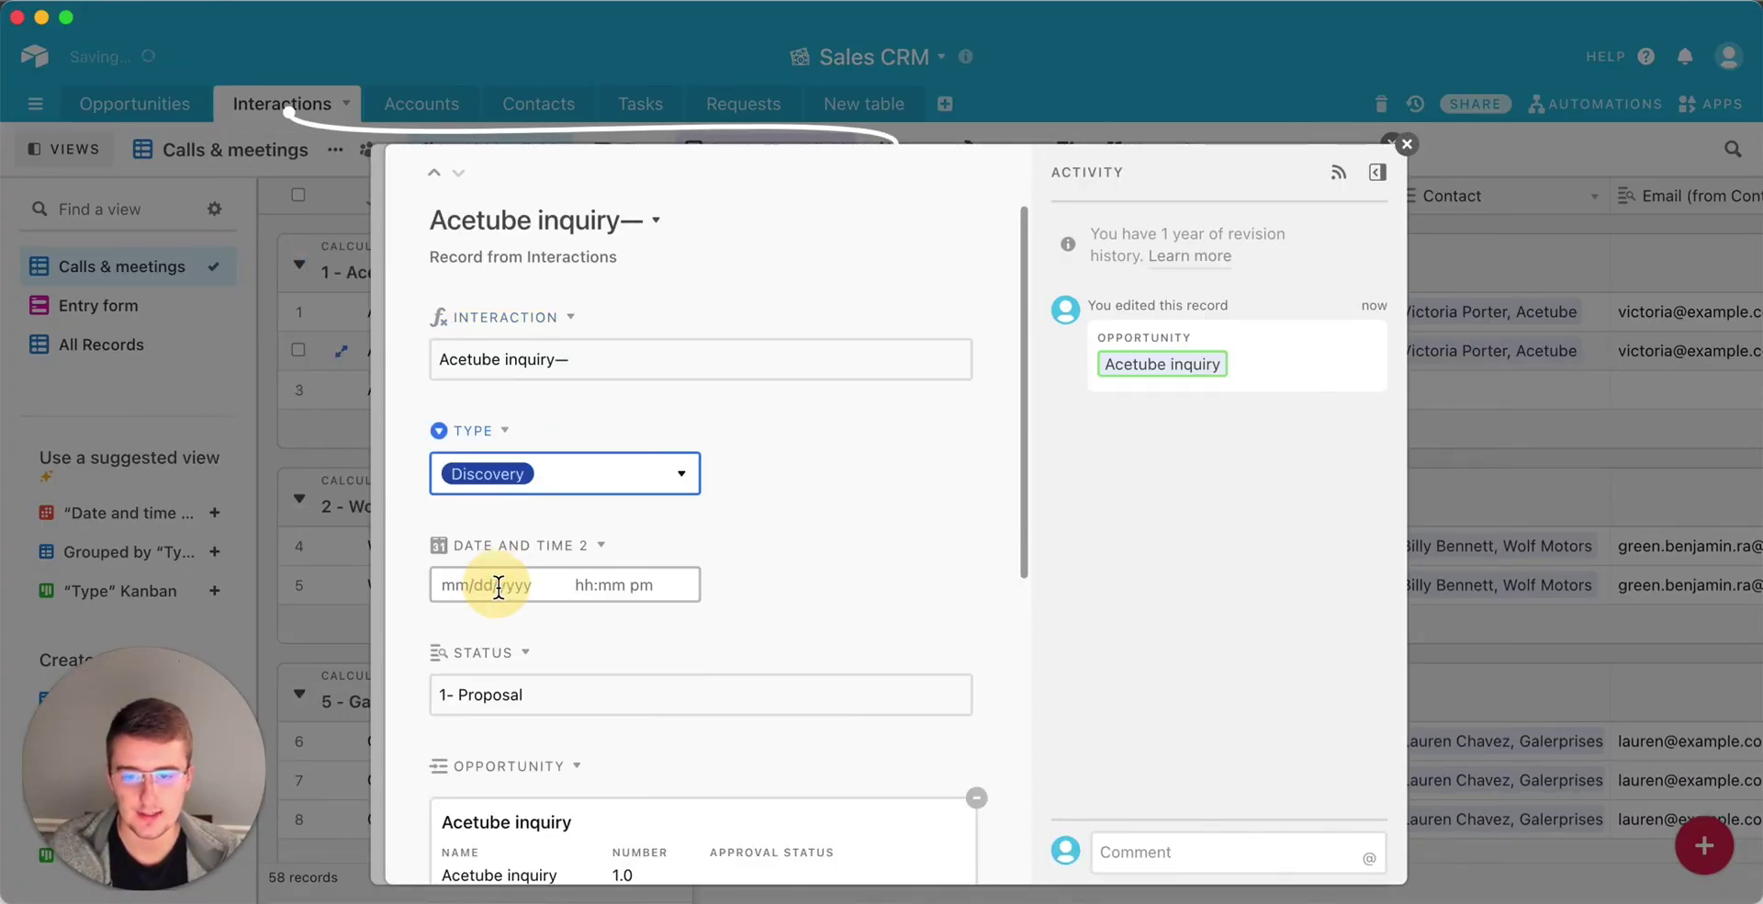
click(1405, 145)
click(1394, 145)
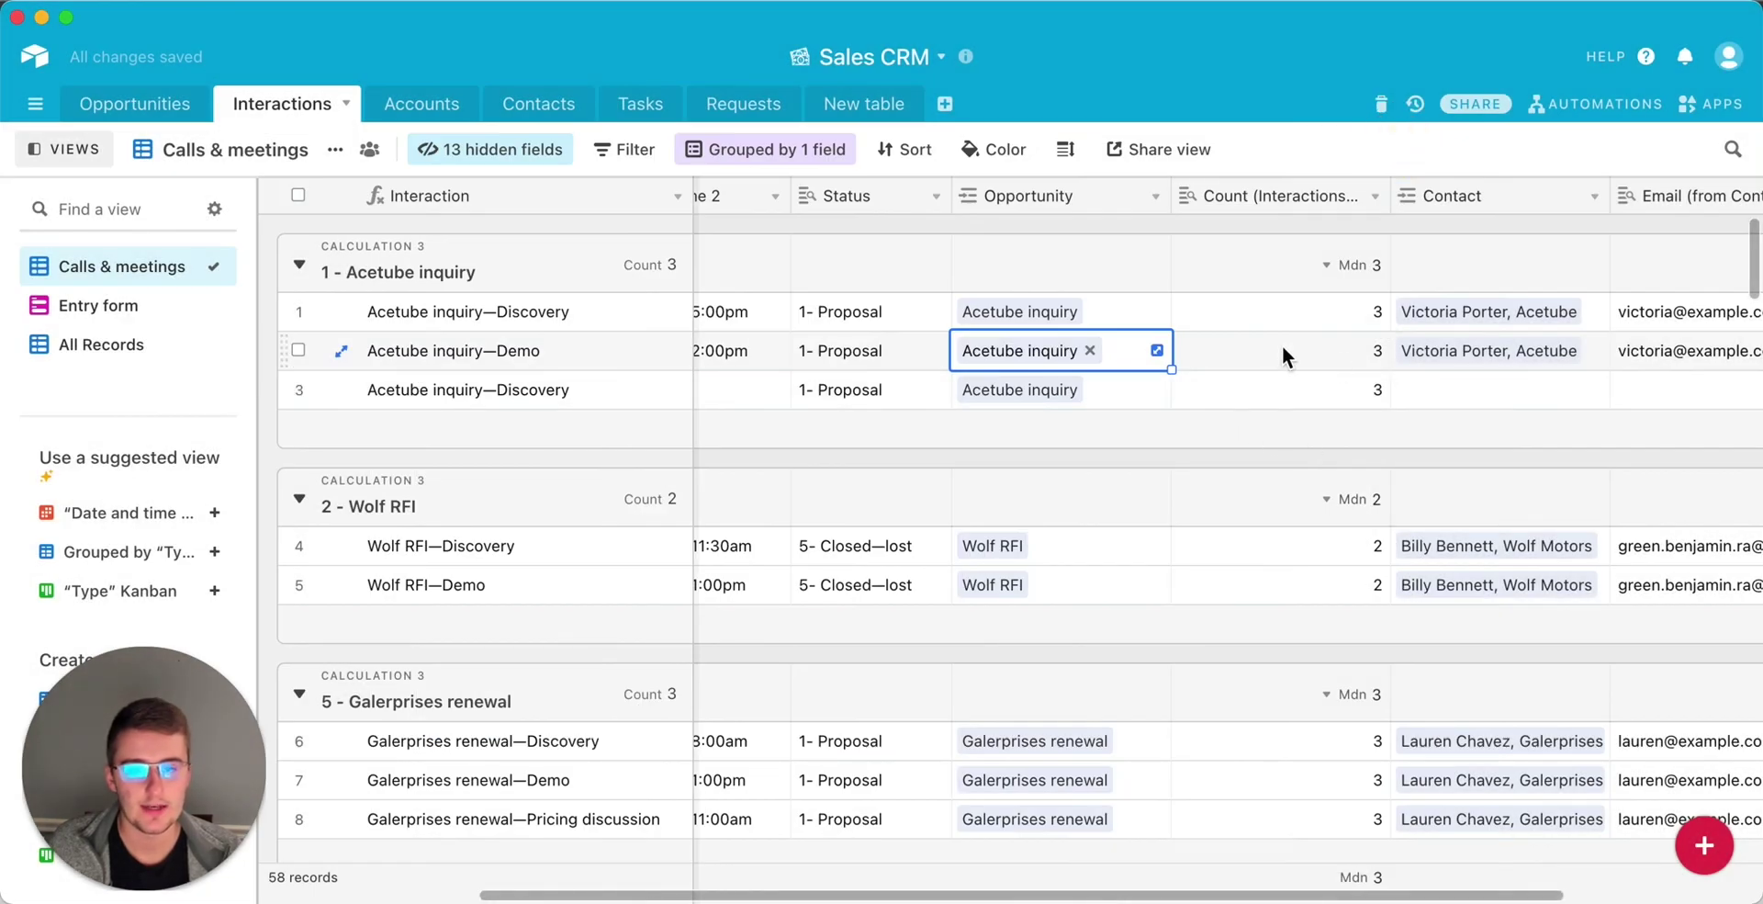
click(1295, 390)
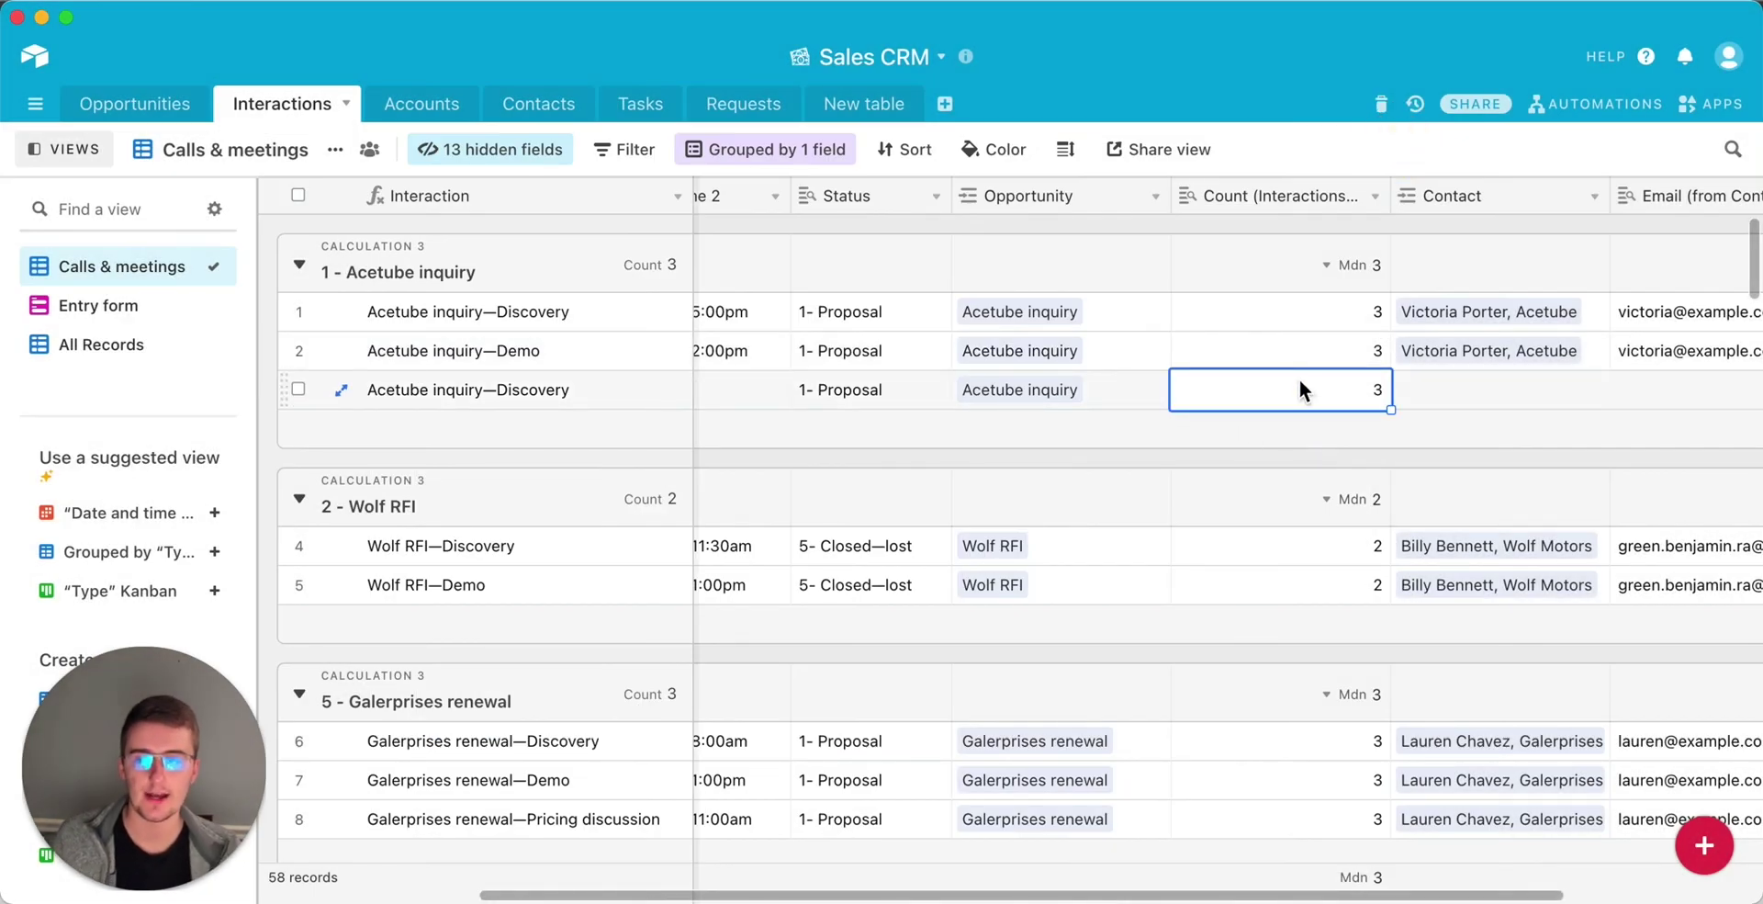